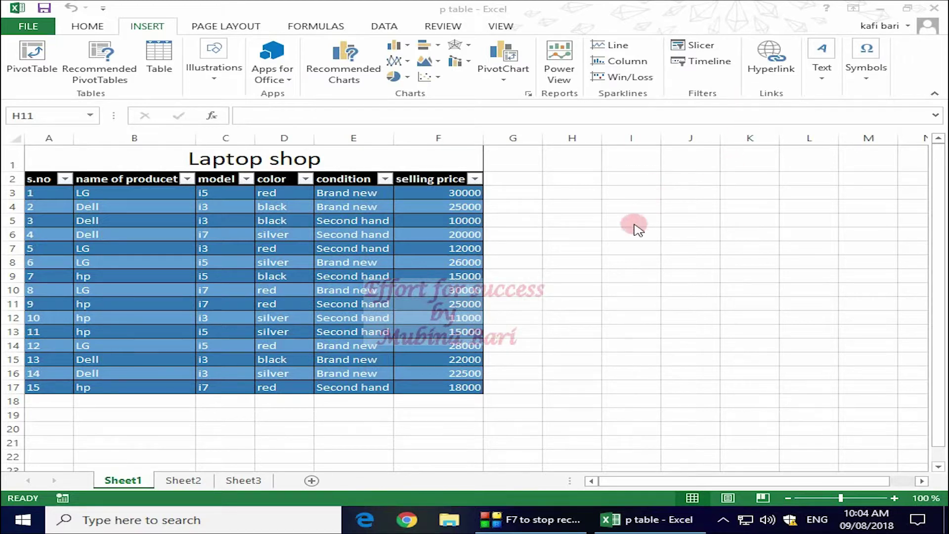
- Enter the label 'click here' in cell H11 and start a hyperlink on it
left_click(569, 205)
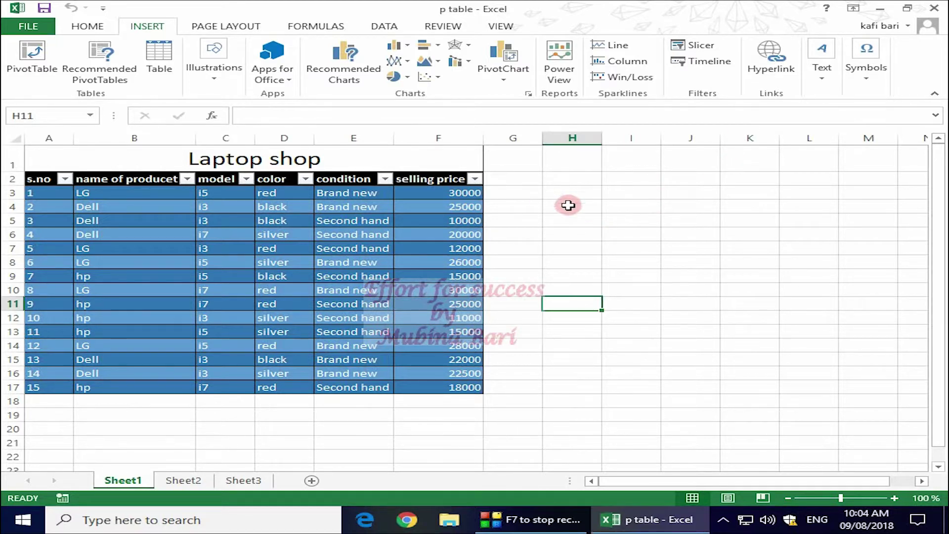
type("click here")
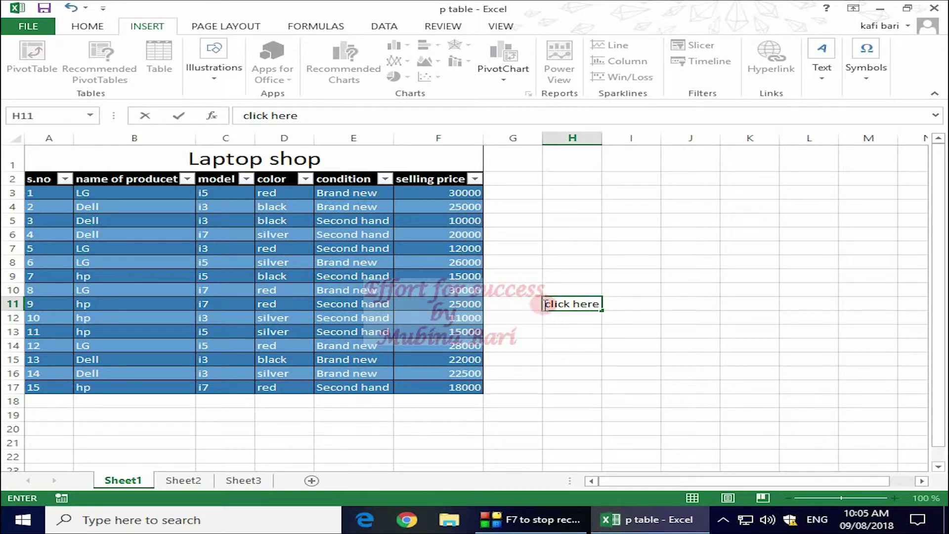
left_click_drag(544, 304, 601, 304)
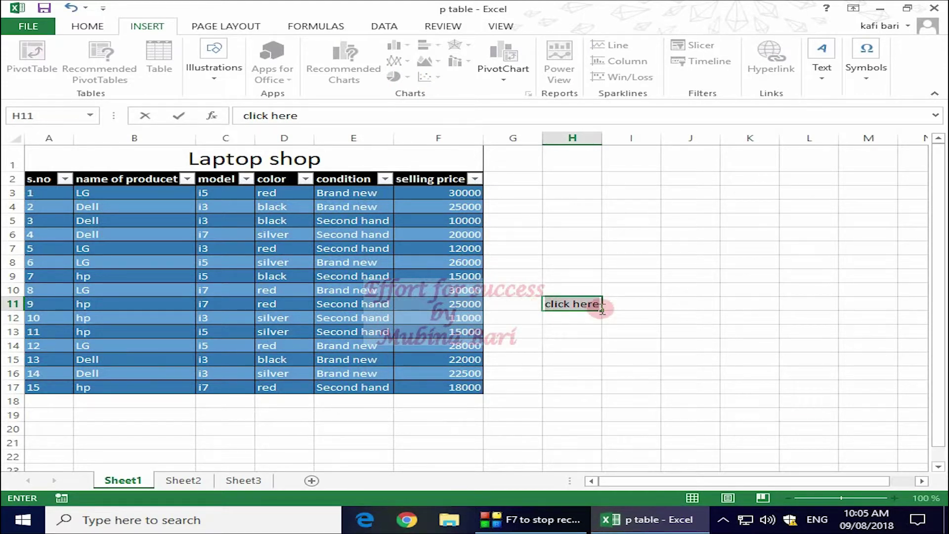
left_click(163, 28)
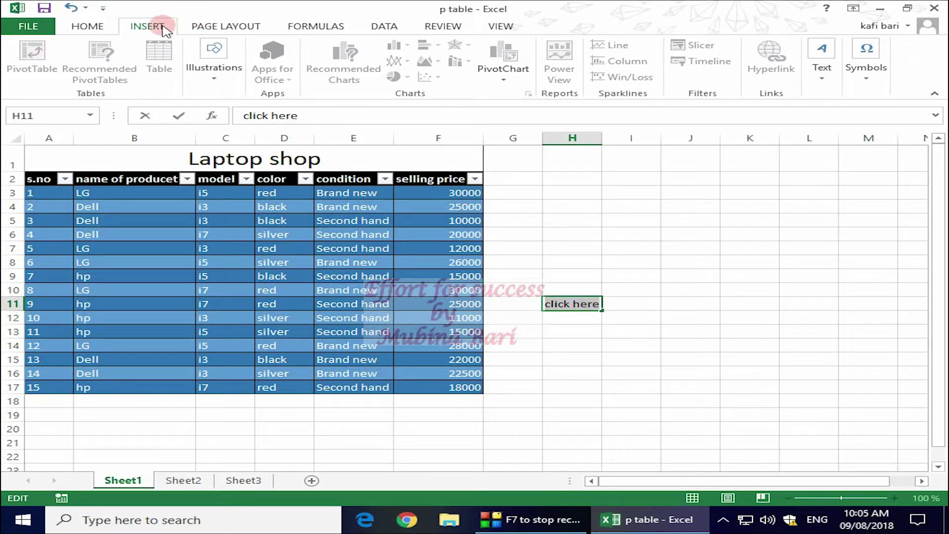
key("Escape")
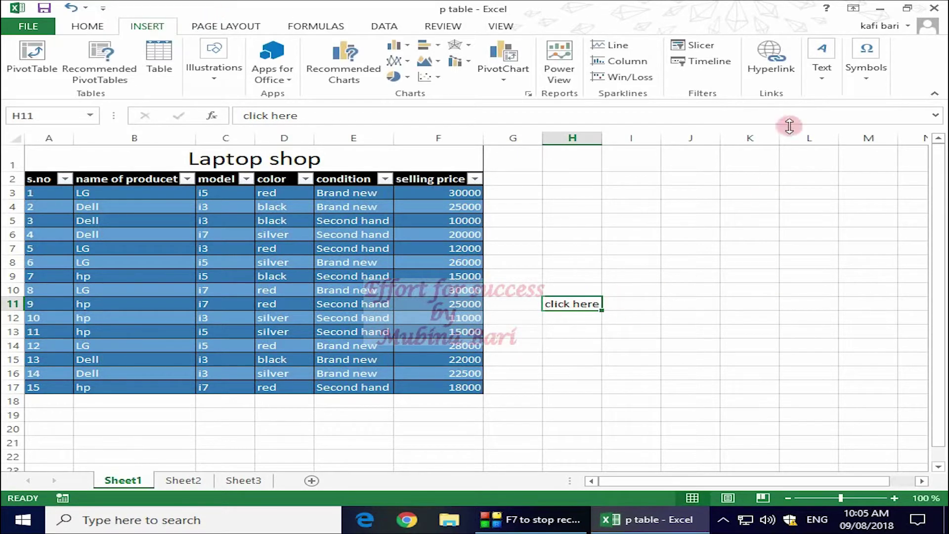
left_click(768, 62)
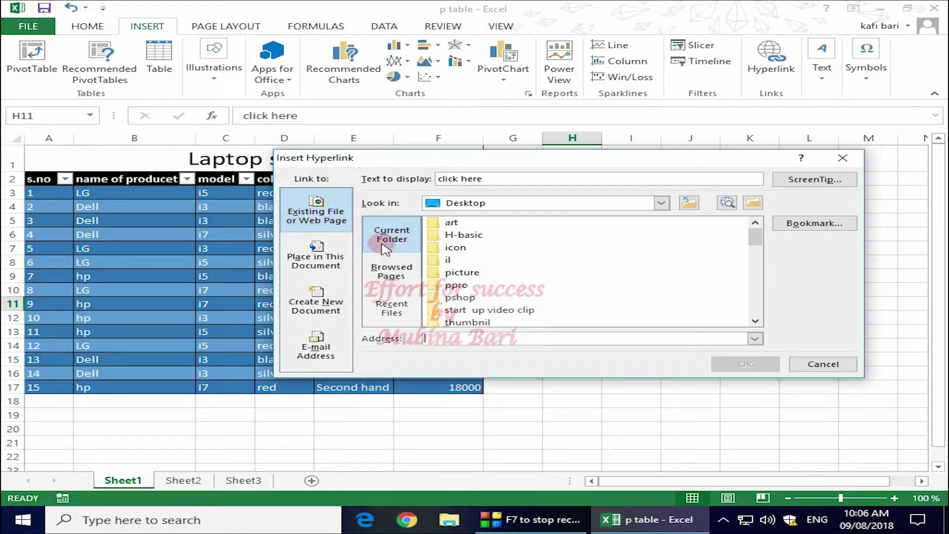
- Expand the Look in list and scroll through the available drives and folders
left_click(661, 203)
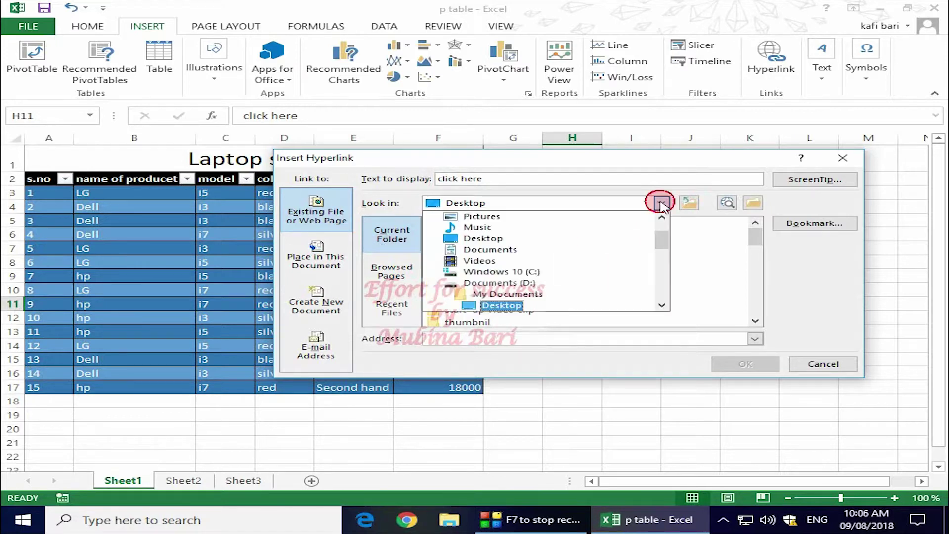
mouse_move(661, 239)
left_mouse_down()
mouse_move(665, 266)
mouse_move(664, 248)
left_mouse_up()
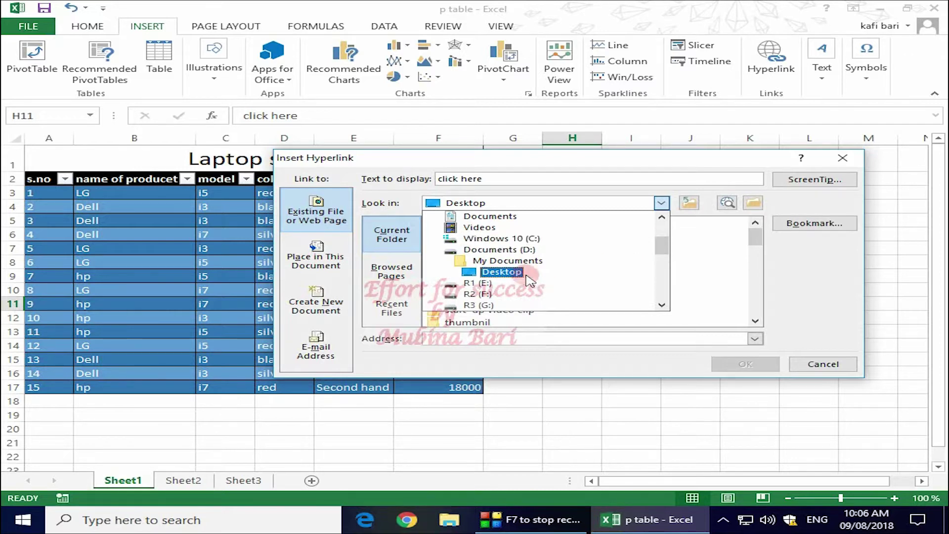
- Browse Look in from Desktop to drive R1 (E:) and back to Desktop
left_click(502, 271)
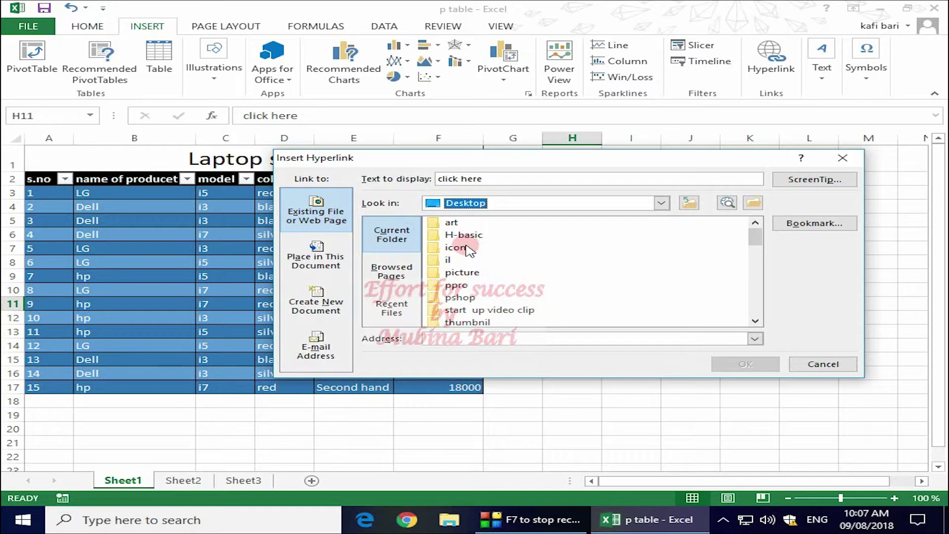
left_click(661, 203)
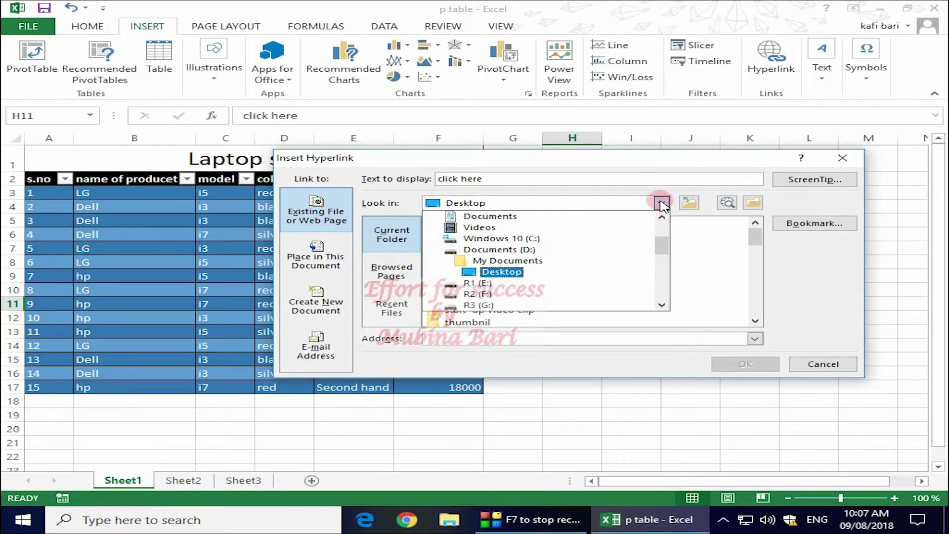
left_click(485, 286)
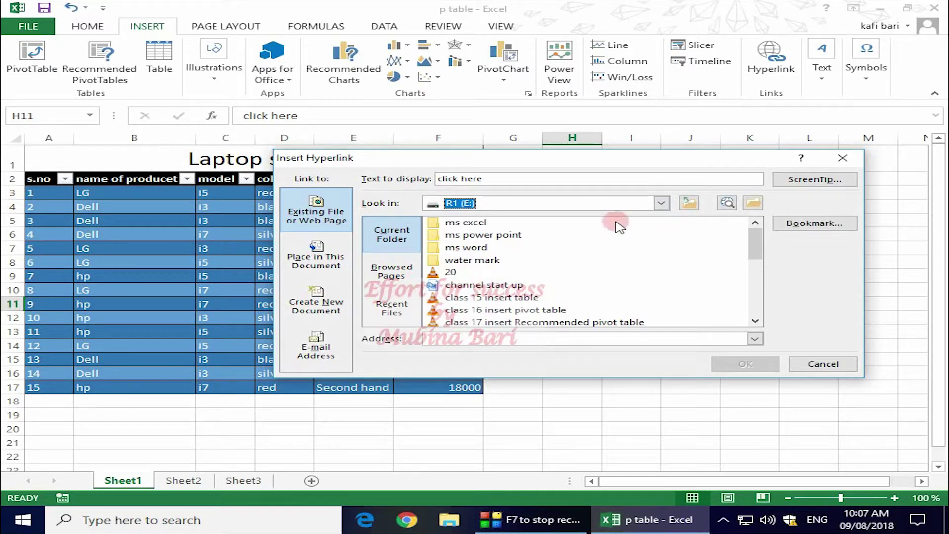
mouse_move(754, 244)
left_mouse_down()
mouse_move(754, 275)
mouse_move(654, 220)
left_mouse_up()
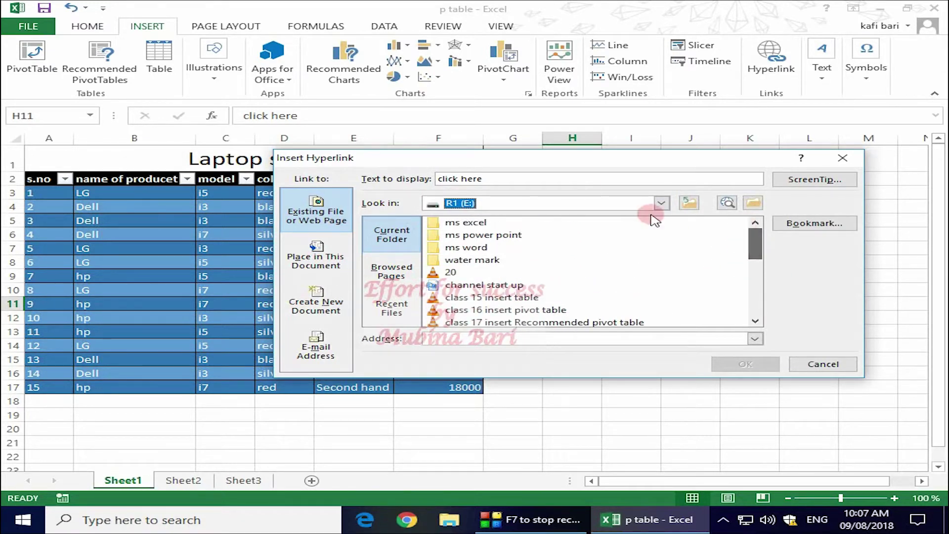
left_click(661, 202)
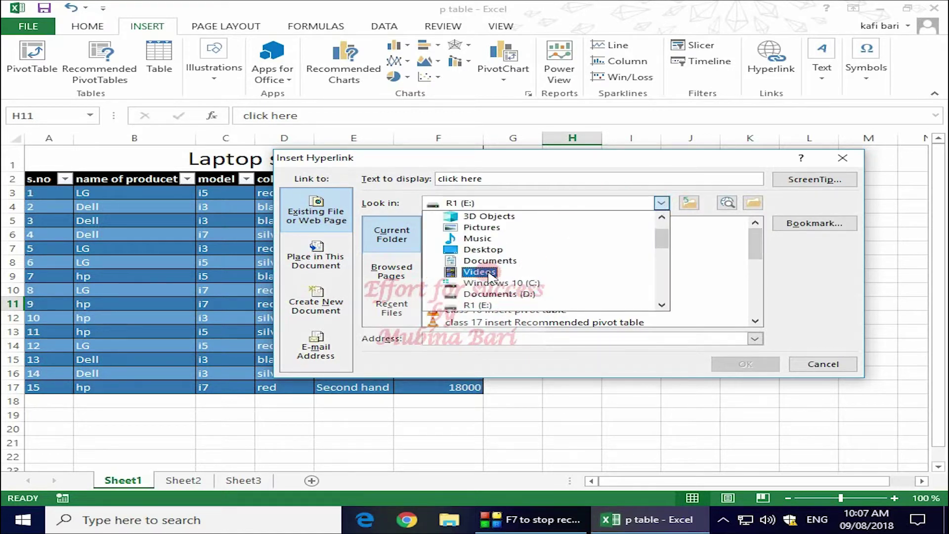
left_click(533, 249)
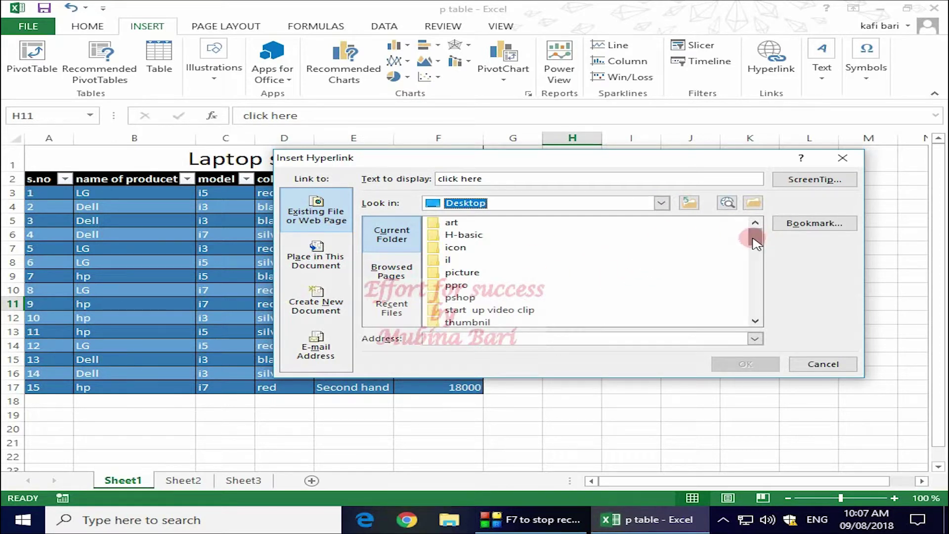
- Choose the Desktop 'picture' folder as the link target and confirm
left_click_drag(755, 242, 756, 309)
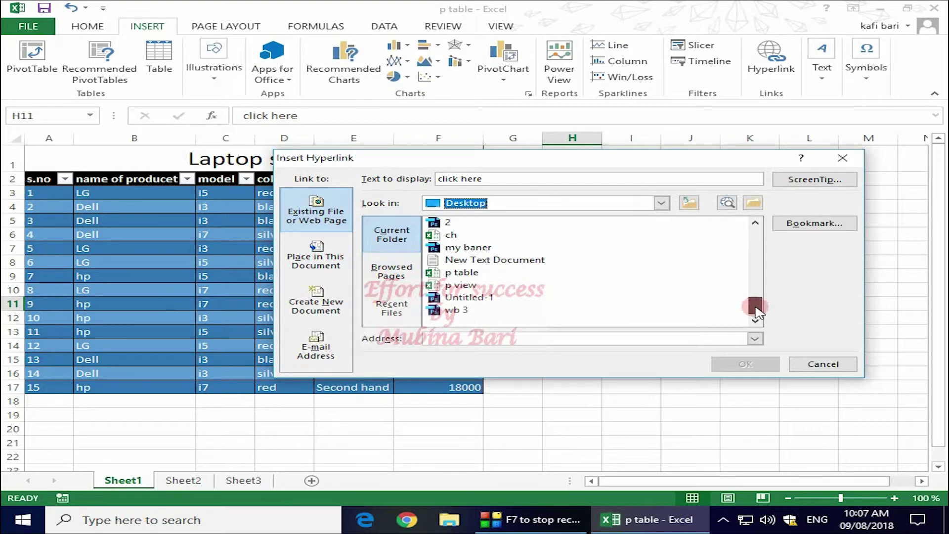
left_click_drag(756, 308, 766, 242)
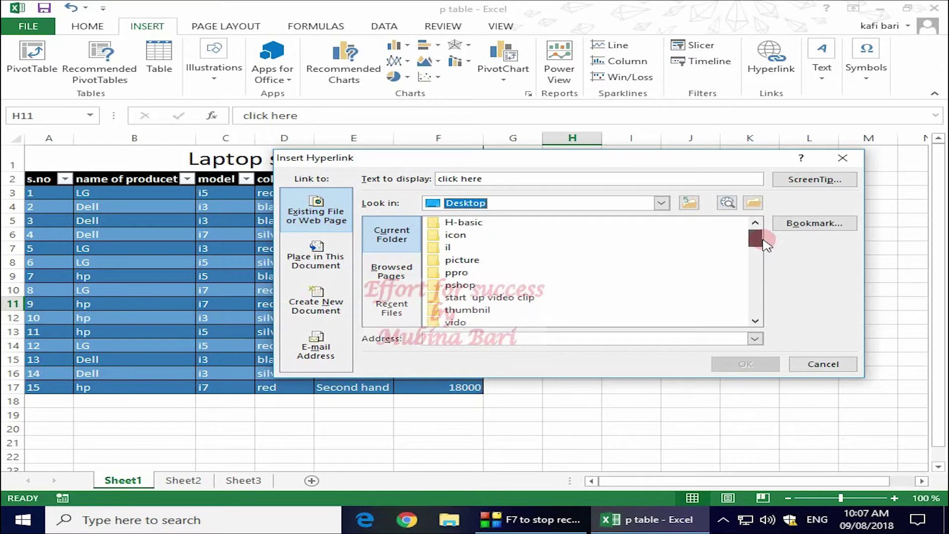
left_click(474, 260)
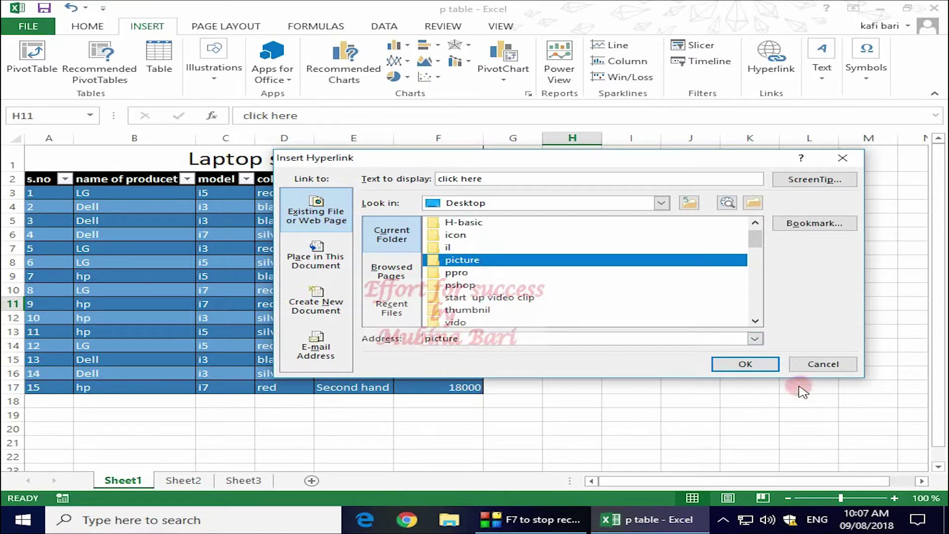
left_click(756, 363)
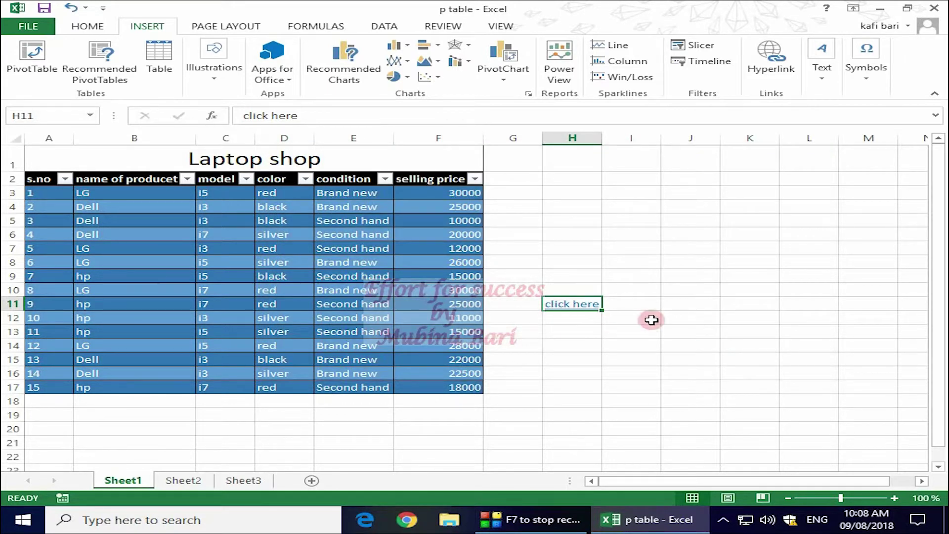
- Test the 'click here' link in H11, which opens the picture folder's 8 images
left_click(705, 319)
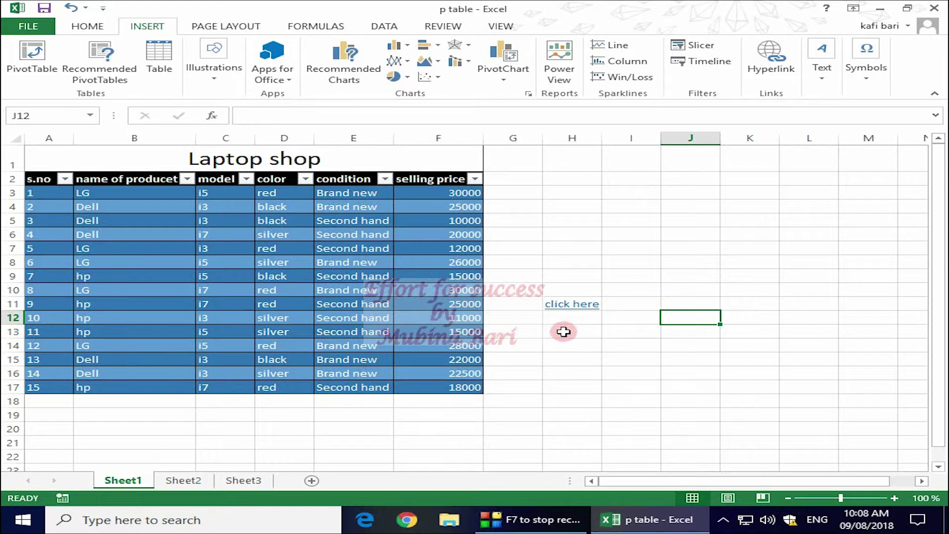
mouse_move(571, 304)
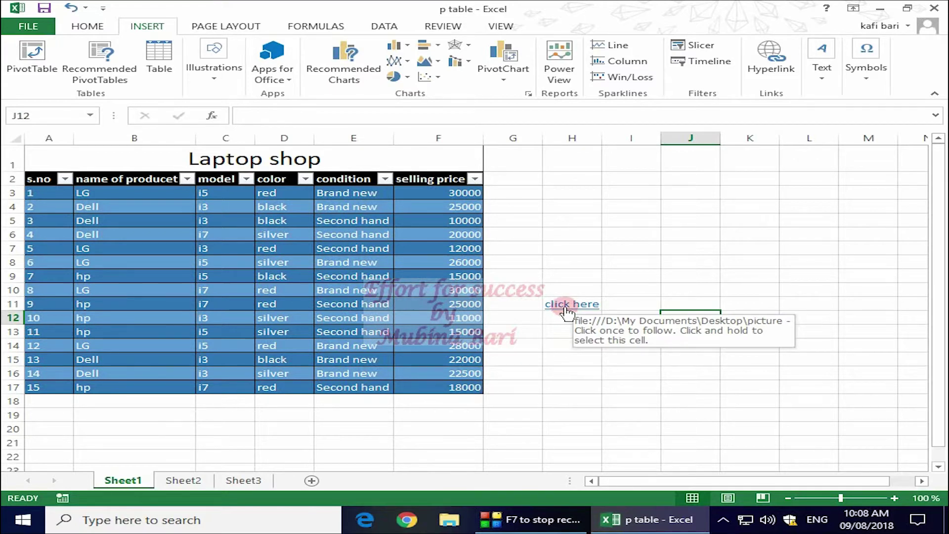
left_click(567, 312)
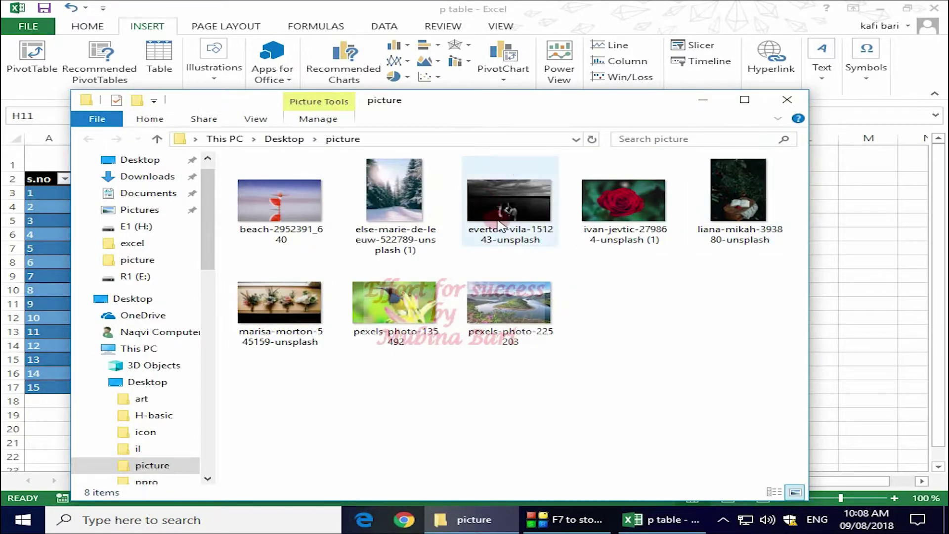
- Close the 'picture' folder window to return to the 'p table' workbook
left_click(786, 99)
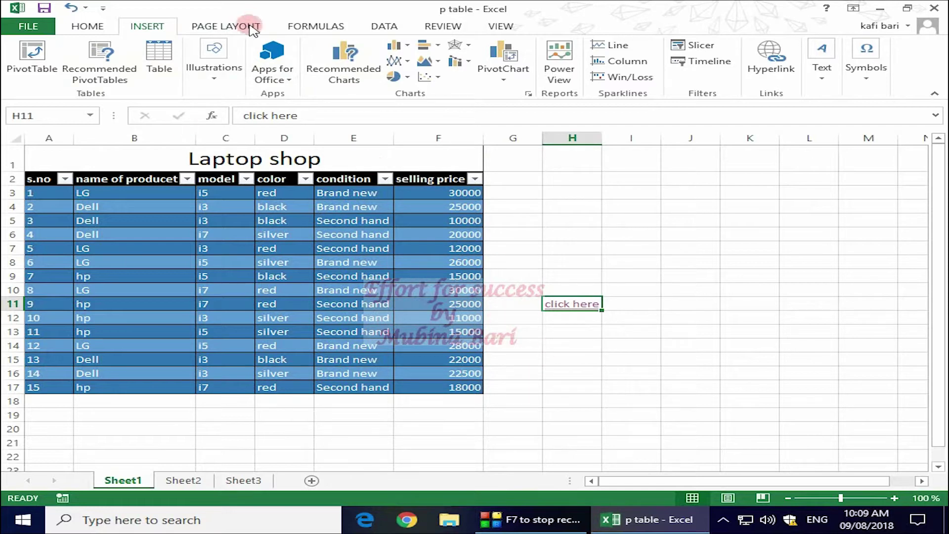
- Draw a rounded rectangle spanning columns I–J near rows 3–6 beside the table
left_click(215, 77)
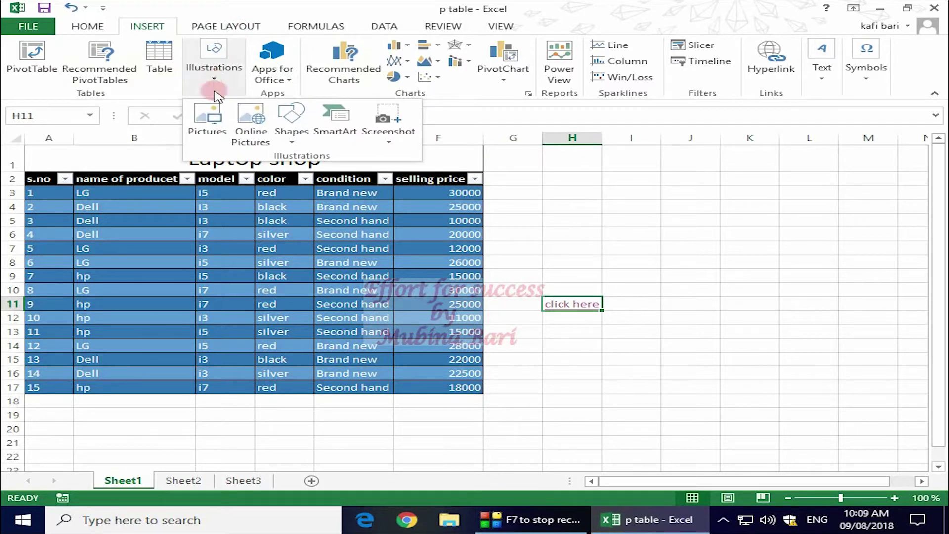
left_click(292, 141)
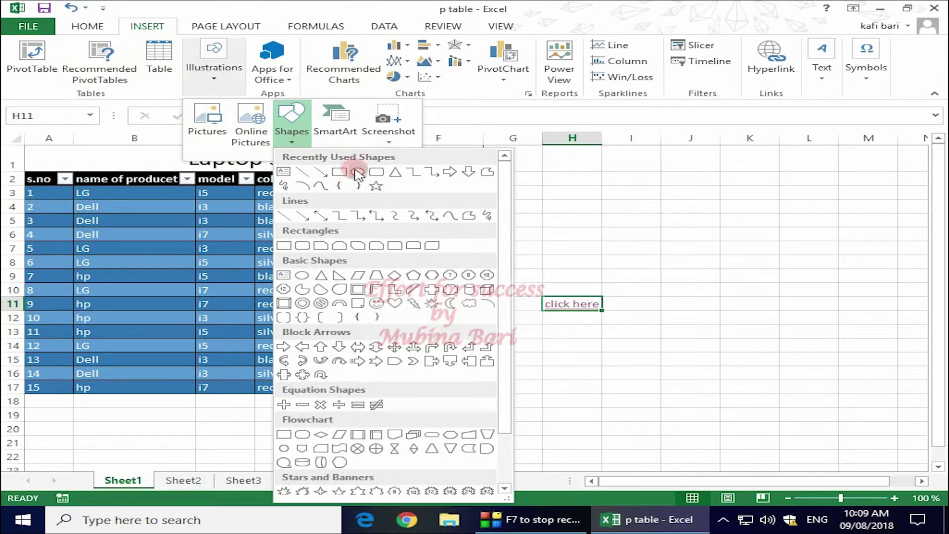
left_click(376, 172)
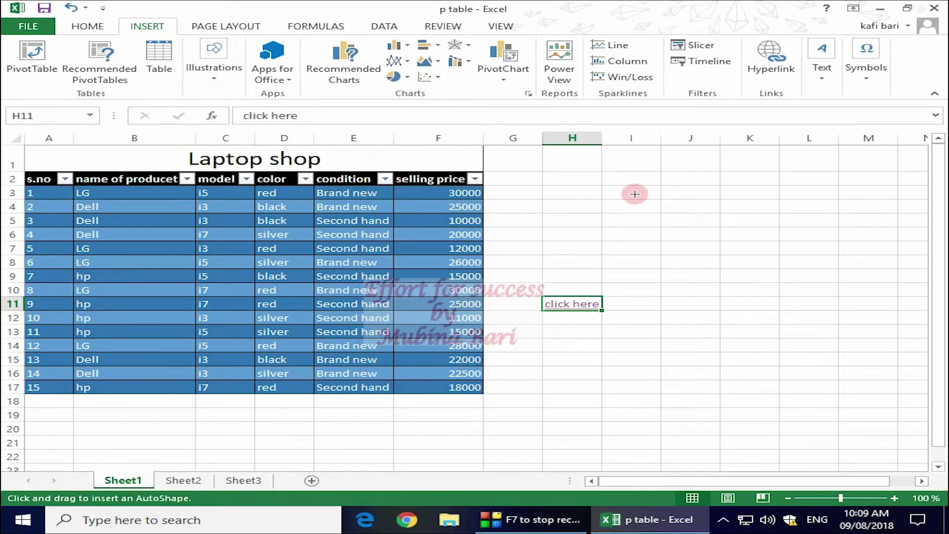
left_click_drag(605, 185, 726, 233)
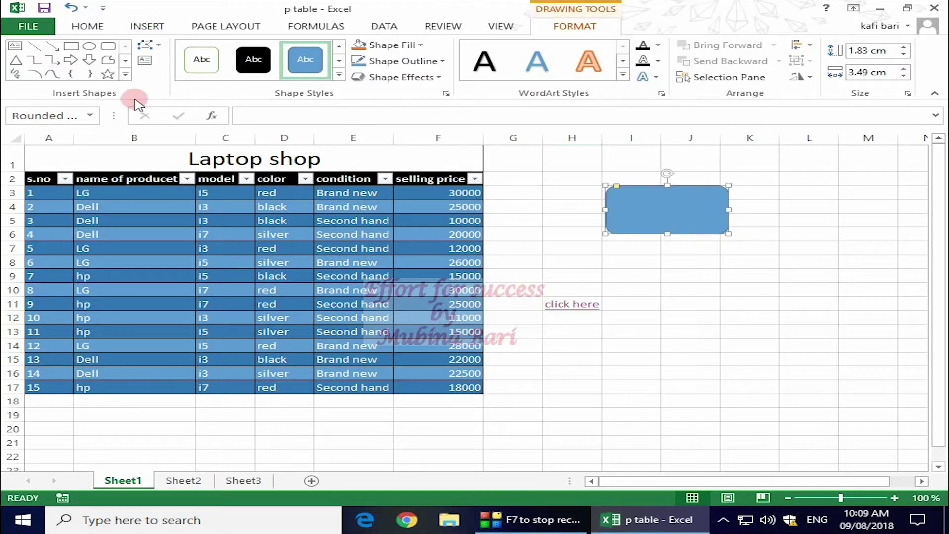
left_click(749, 289)
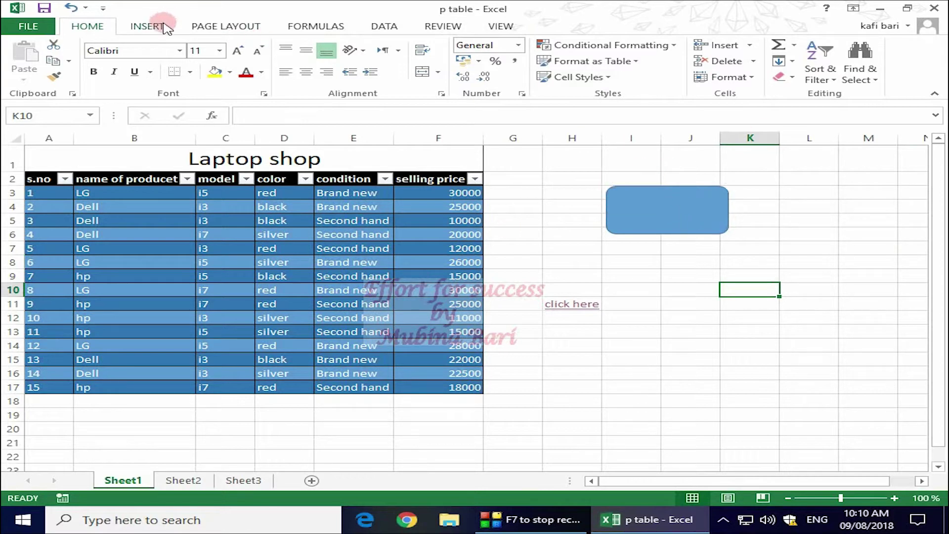
- Write 'sheet 2' in the rectangle, centred and middle-aligned at font size 20
right_click(682, 218)
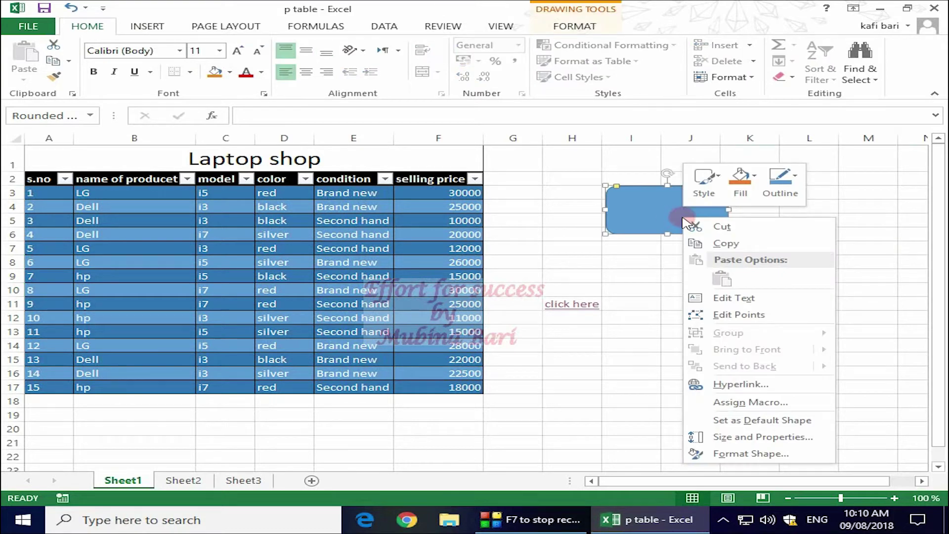
left_click(724, 298)
type("sheet 2")
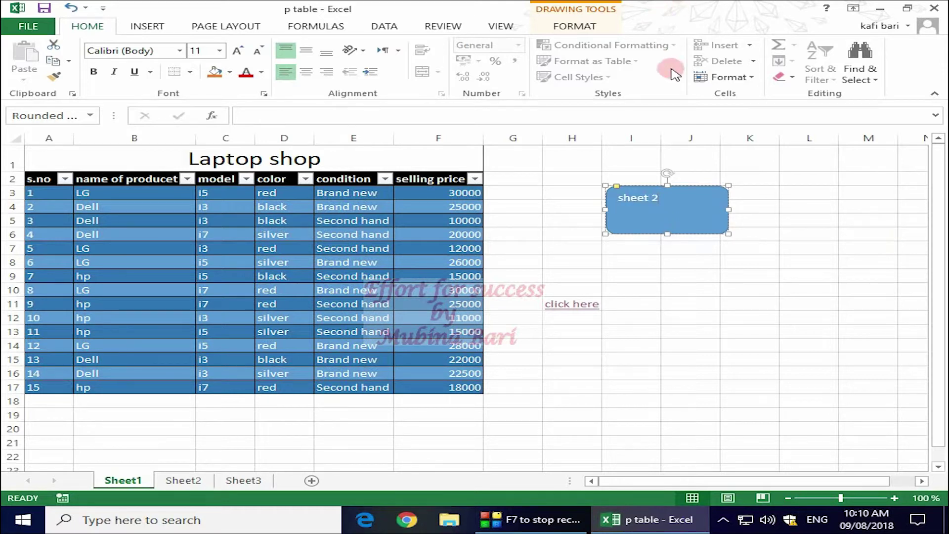
left_click_drag(621, 198, 666, 202)
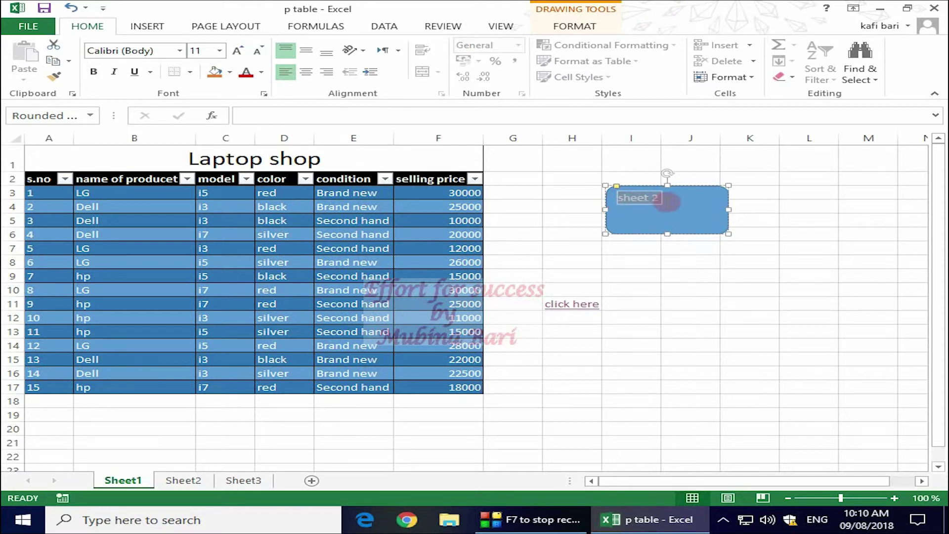
left_click(306, 75)
left_click(305, 53)
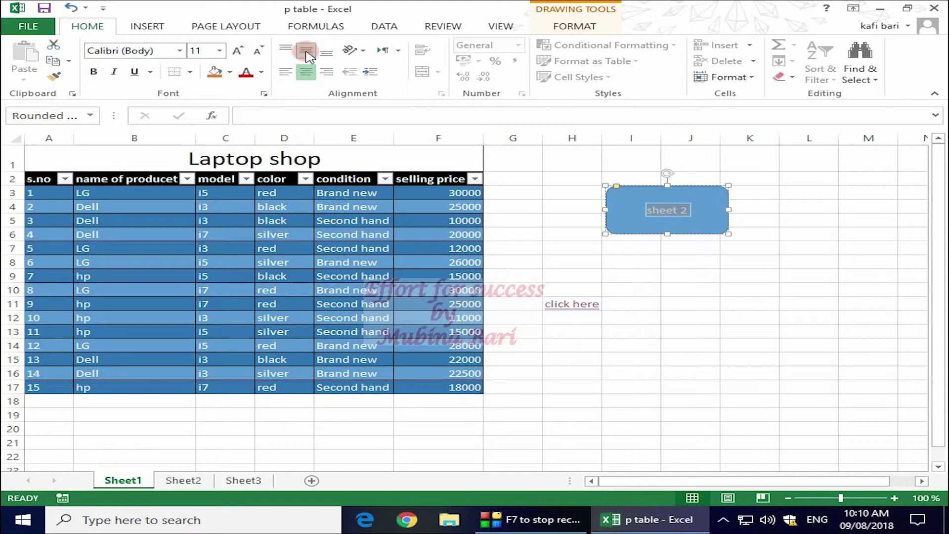
left_click(220, 51)
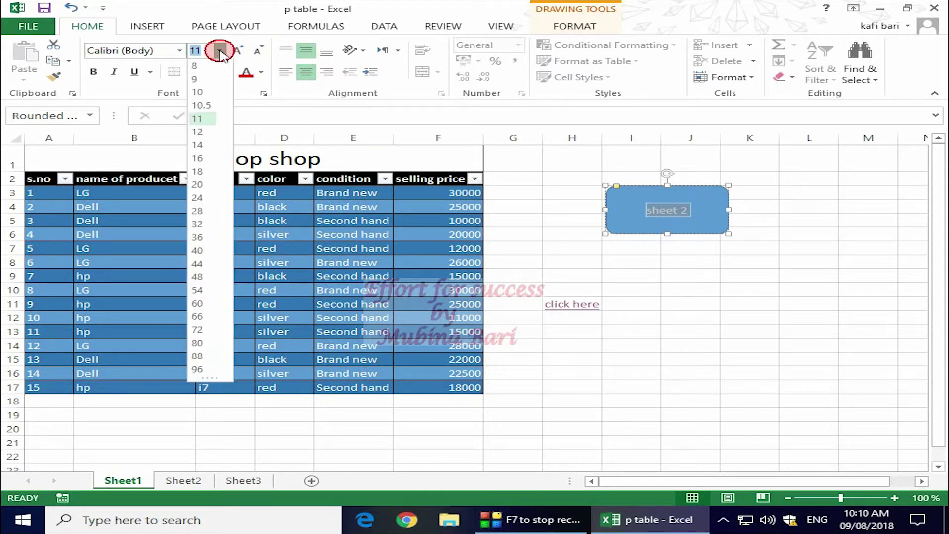
left_click(207, 186)
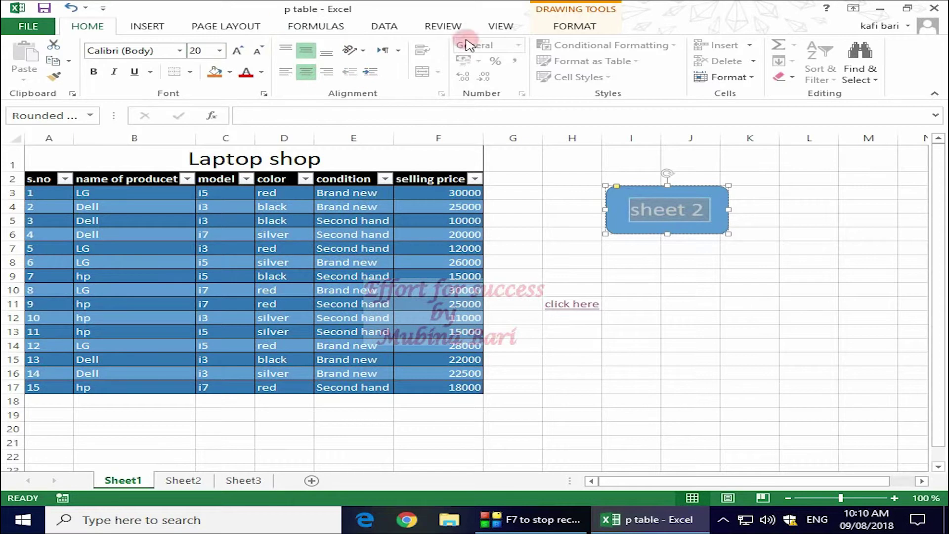
left_click(557, 27)
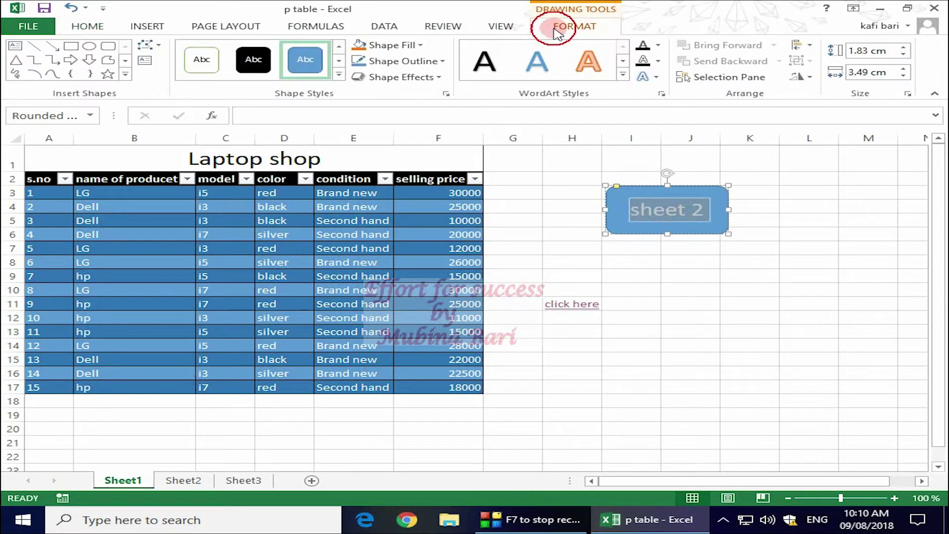
left_click(337, 75)
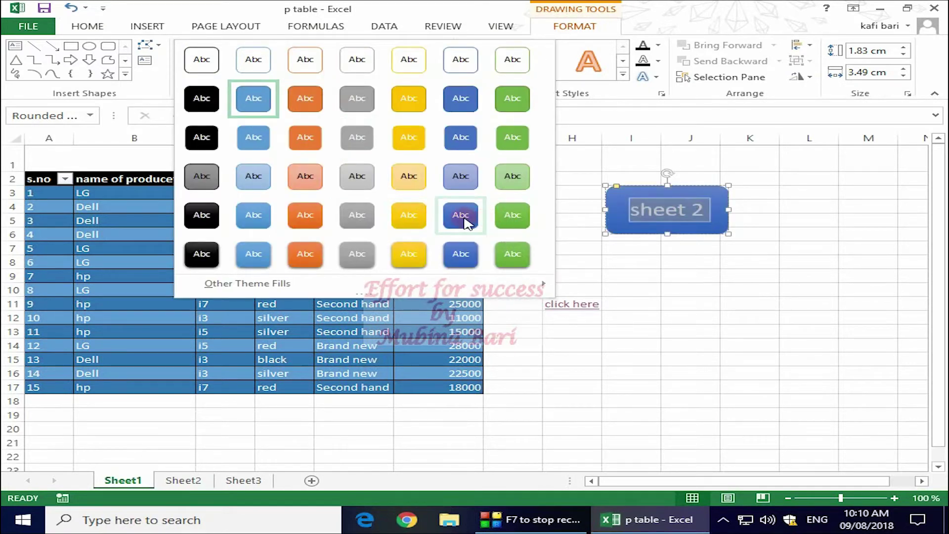
- Give the sheet 2 button a light orange shape style and blue WordArt lettering
left_click(304, 177)
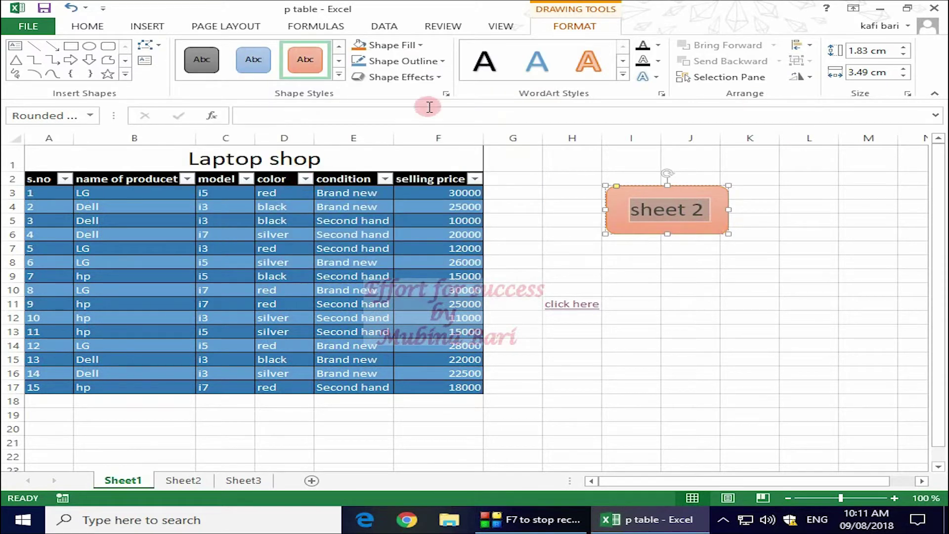
left_click(722, 211)
double_click(722, 212)
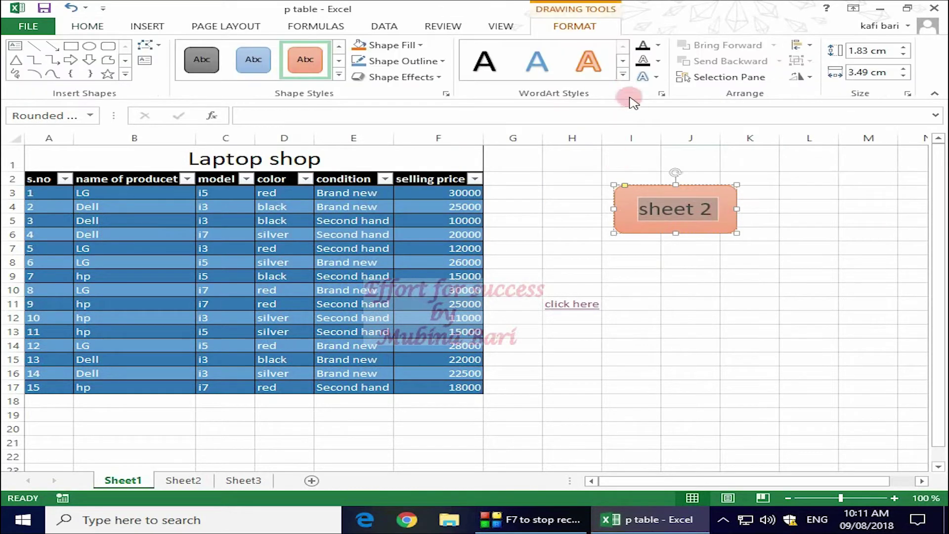
left_click(623, 76)
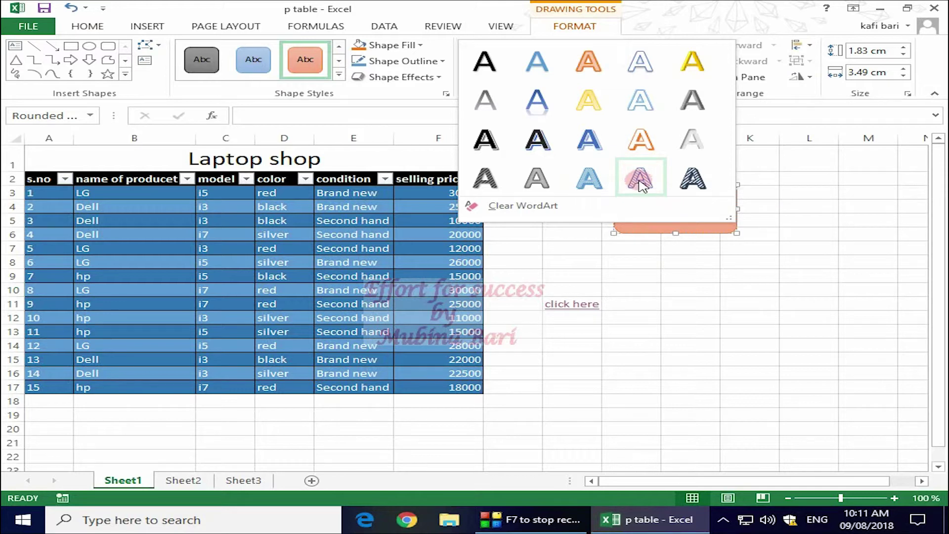
left_click(604, 154)
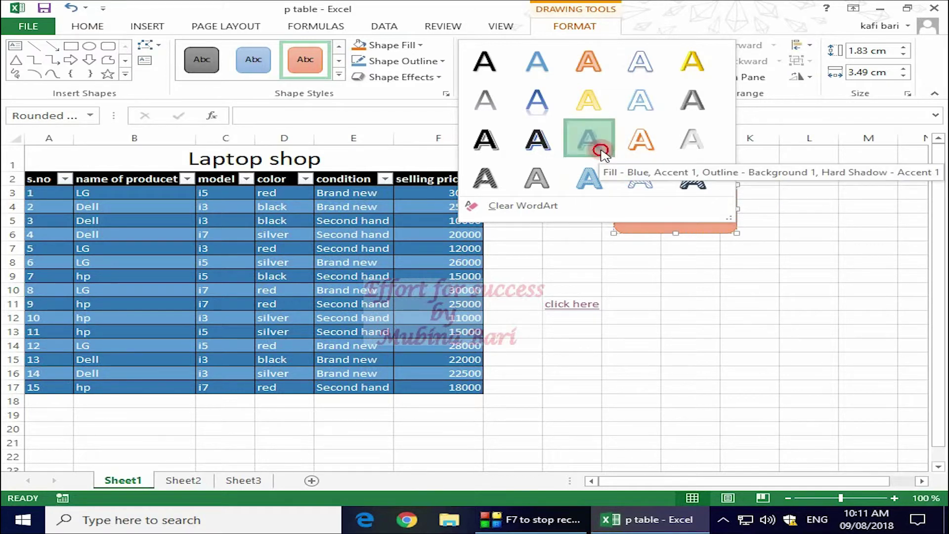
left_click(796, 341)
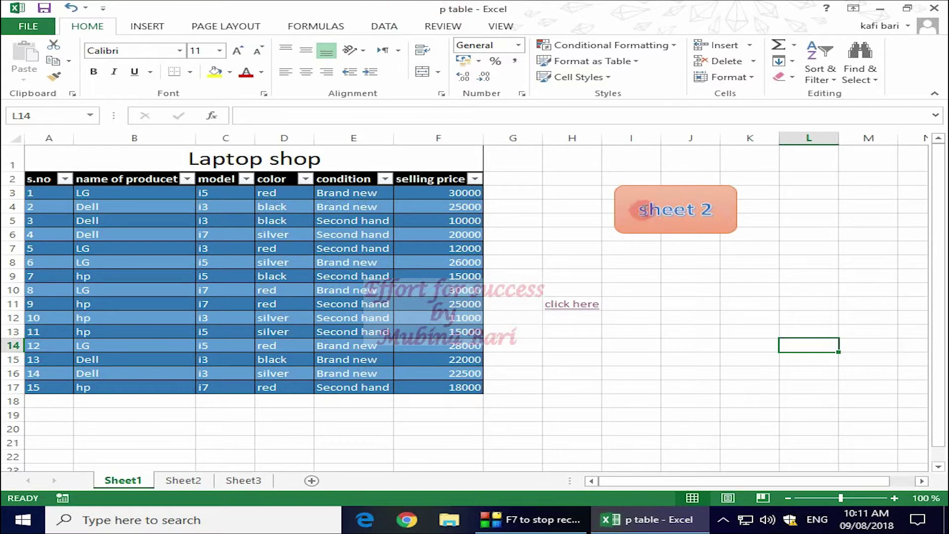
double_click(626, 212)
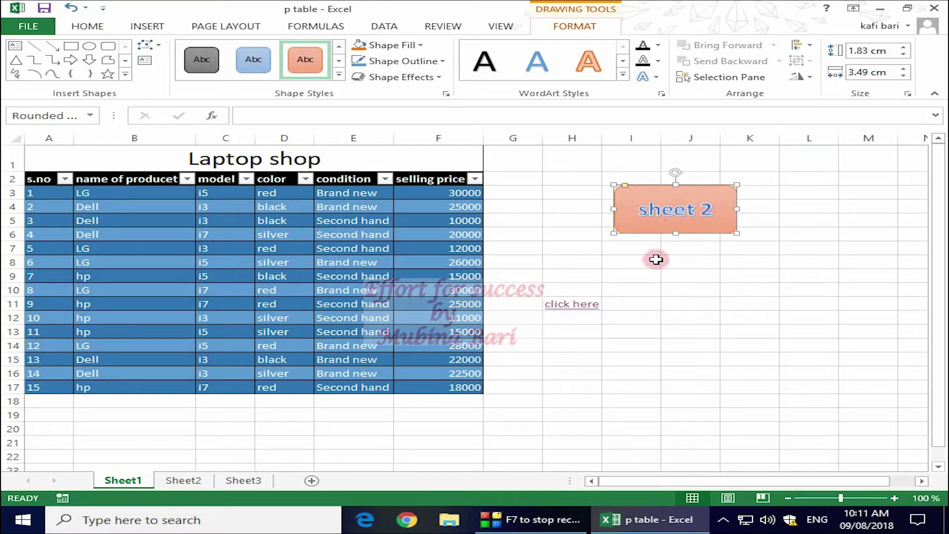
- Paste a copy of the button at I7, align it below, and relabel it 'sheet 3'
left_click(642, 249)
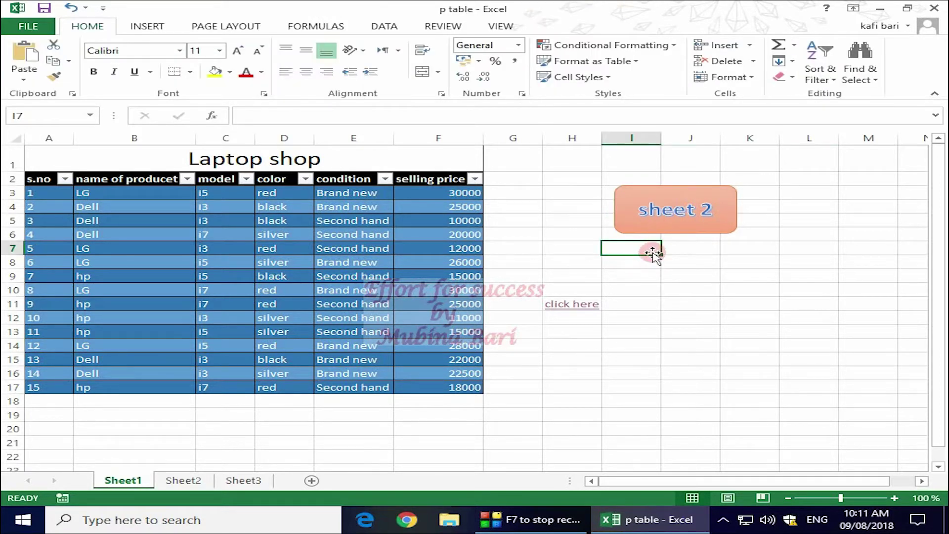
key("ctrl+v")
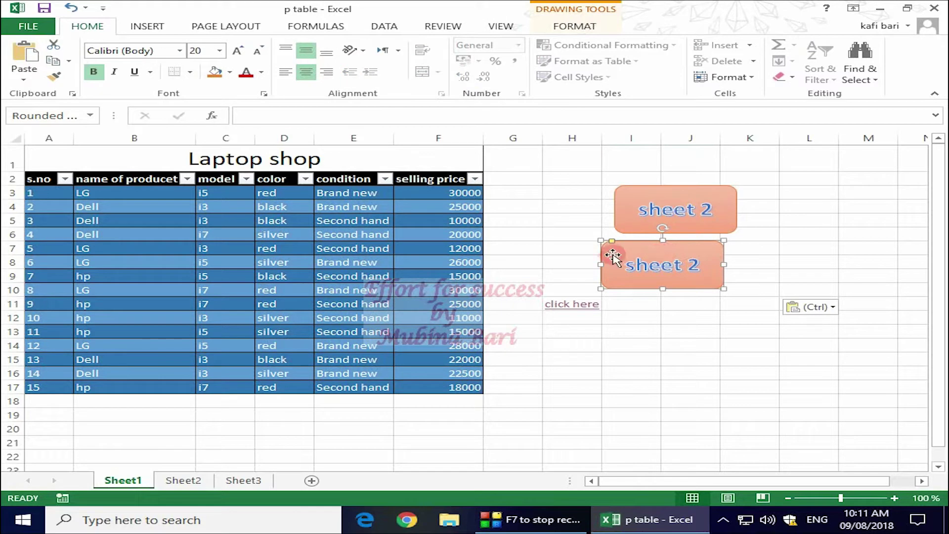
left_click_drag(617, 251, 642, 246)
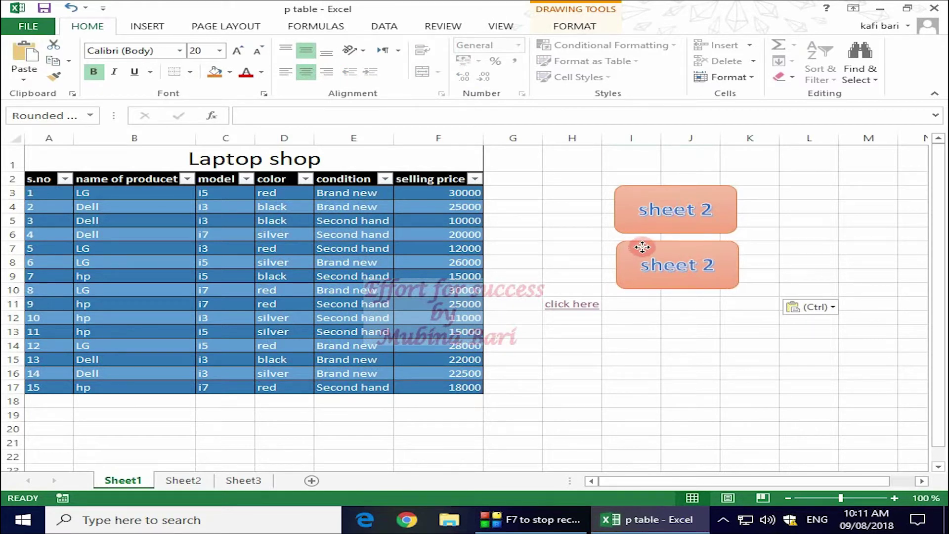
left_click(713, 267)
key("BackSpace")
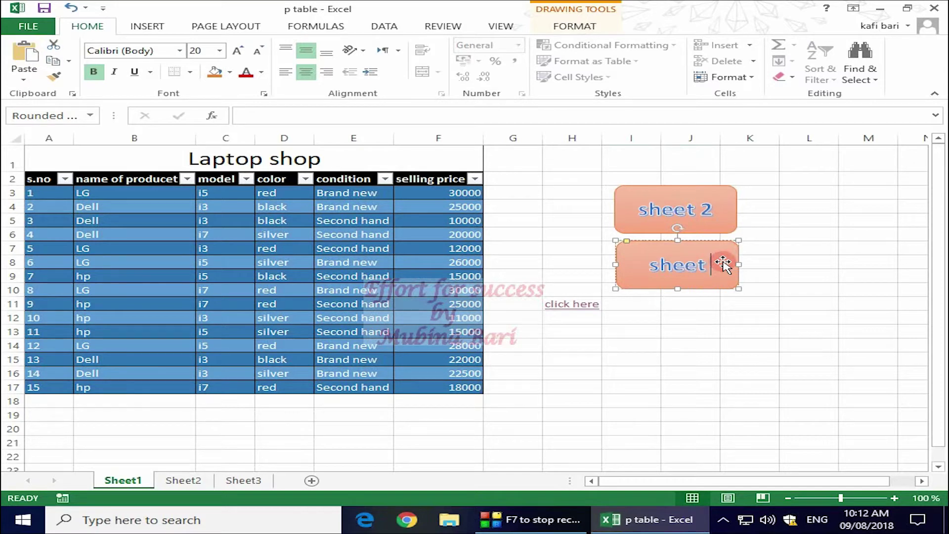
type("3")
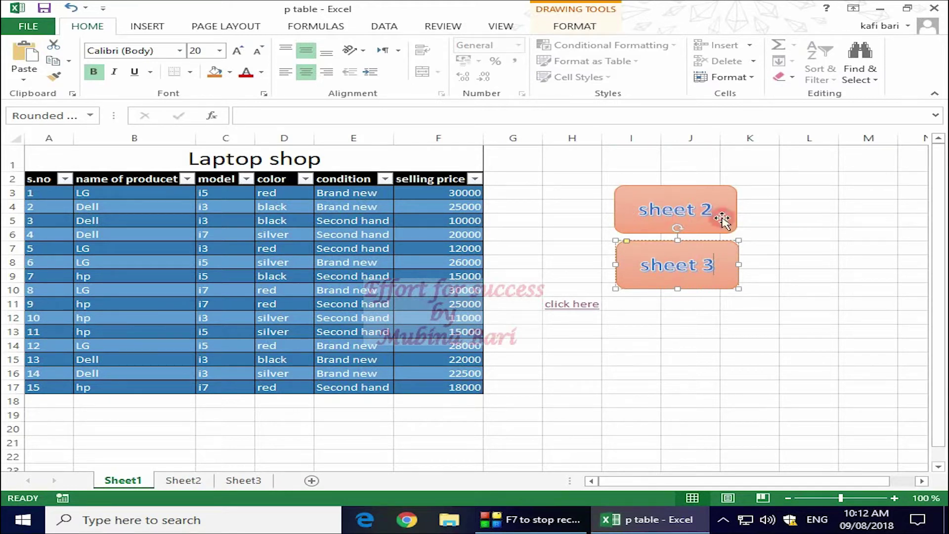
- Hyperlink the sheet 2 button to Sheet2 using Place in This Document
left_click(184, 481)
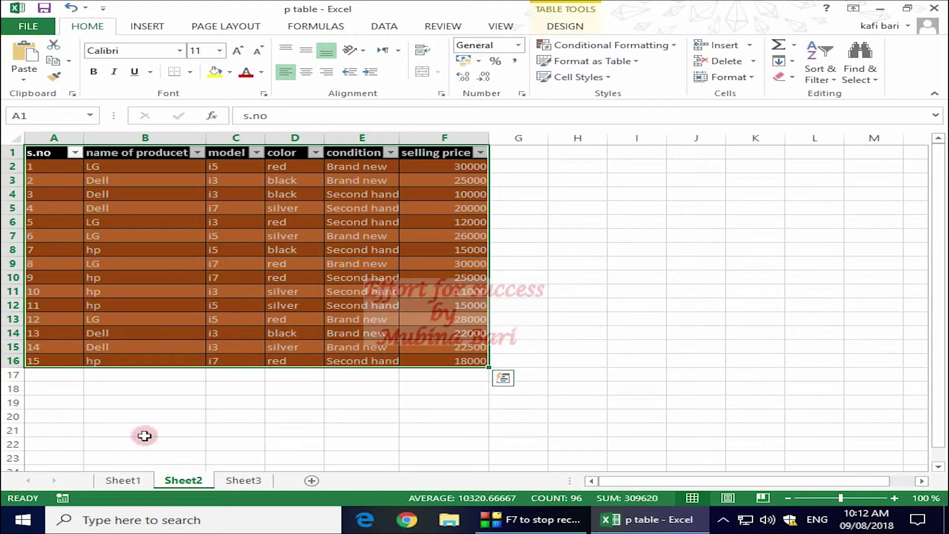
left_click(123, 480)
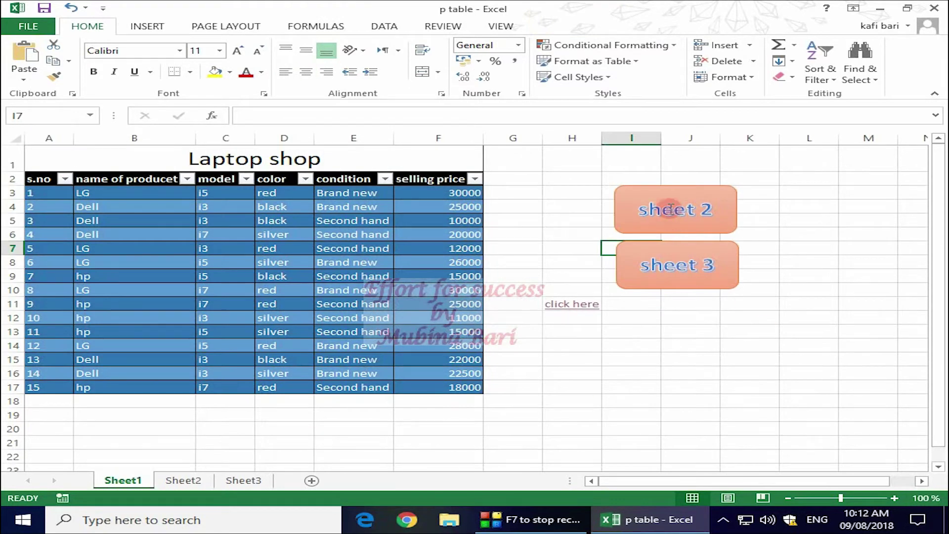
left_click(672, 210)
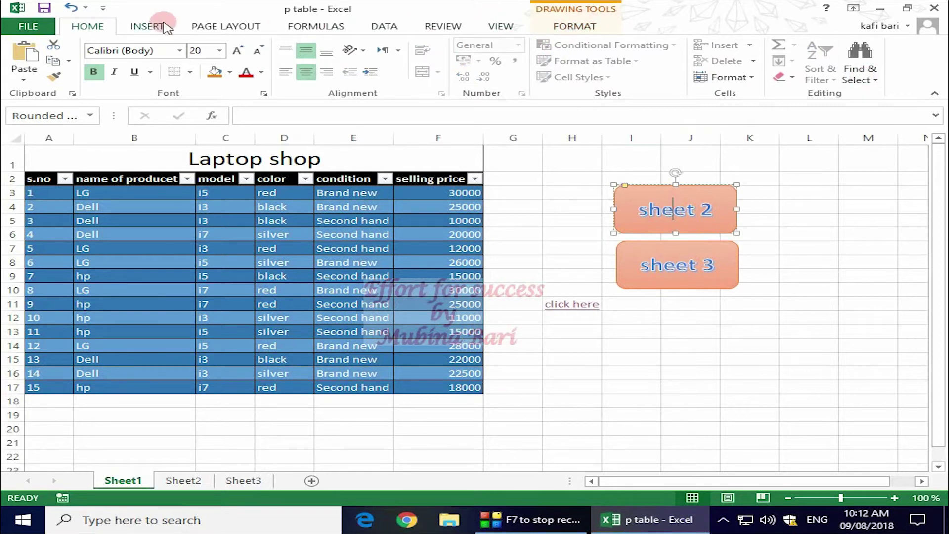
left_click(147, 27)
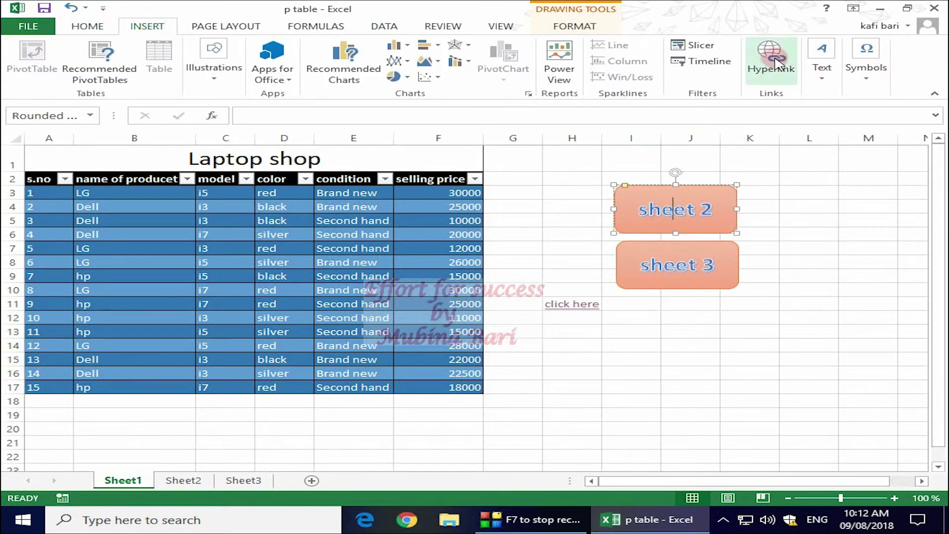
left_click(768, 54)
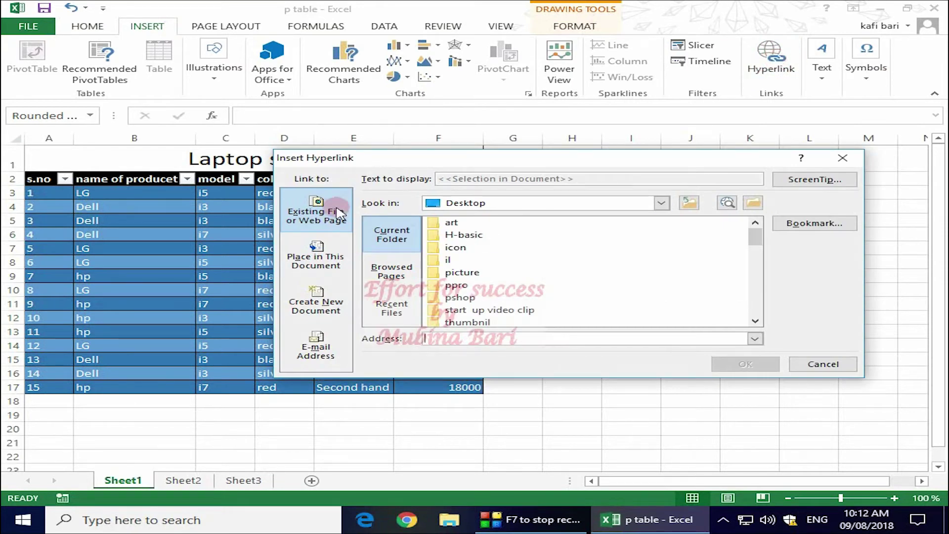
left_click(327, 270)
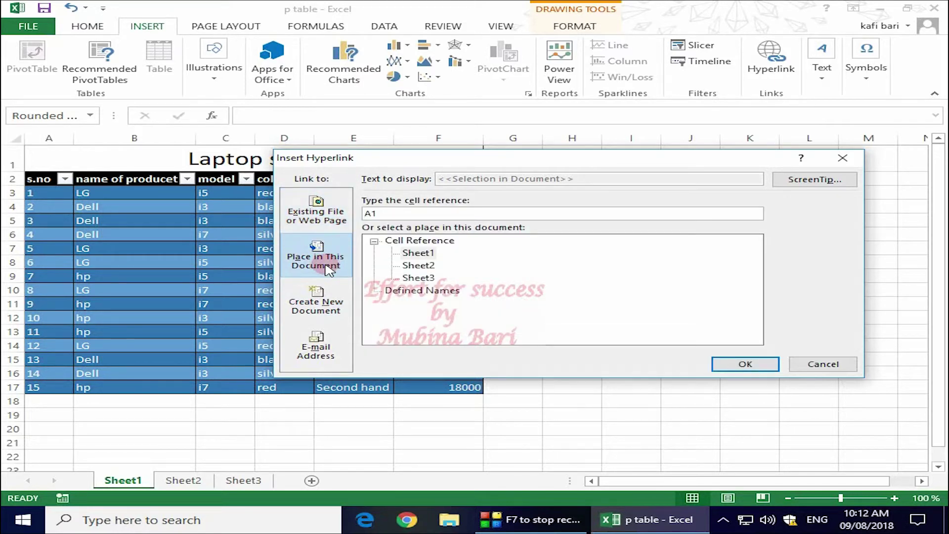
left_click(406, 254)
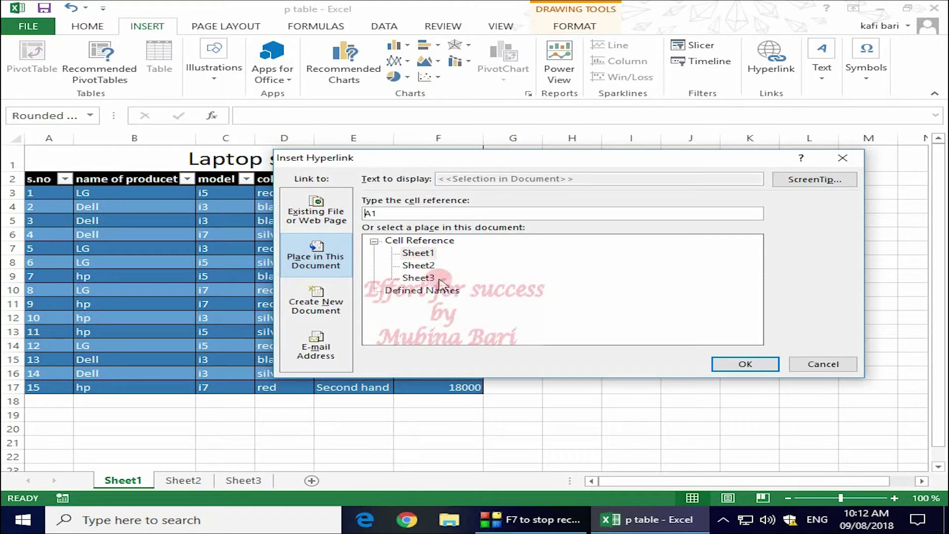
left_click(414, 269)
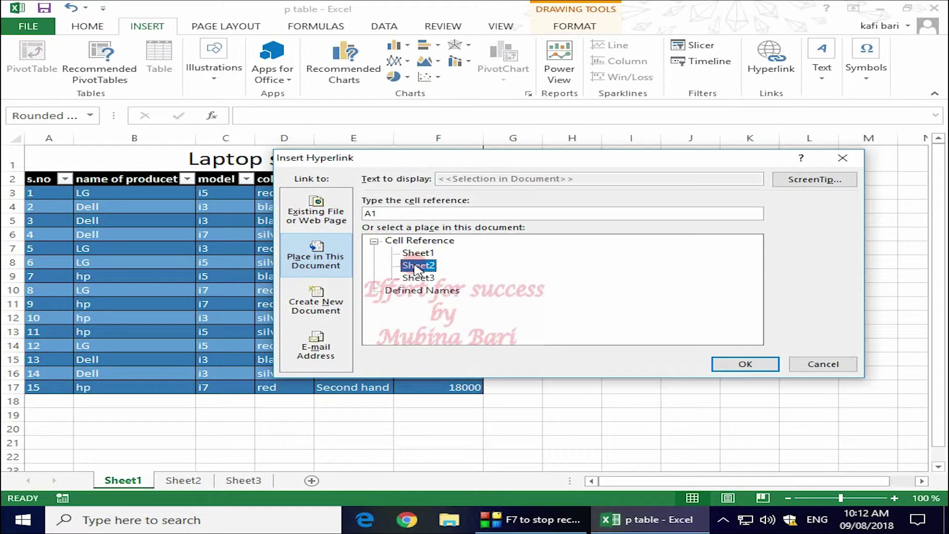
left_click(732, 365)
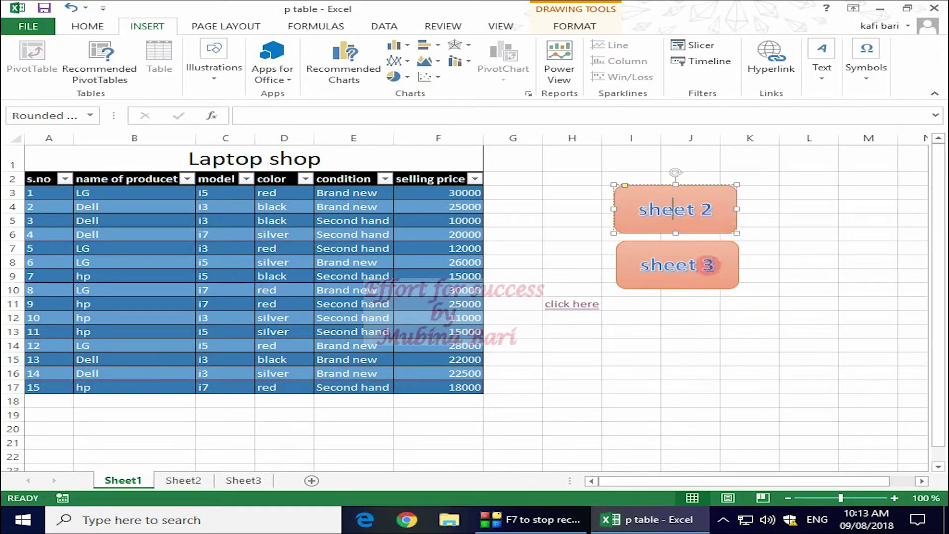
- Click the sheet 2 button to confirm it jumps to Sheet2, then return to Sheet1
key("Escape")
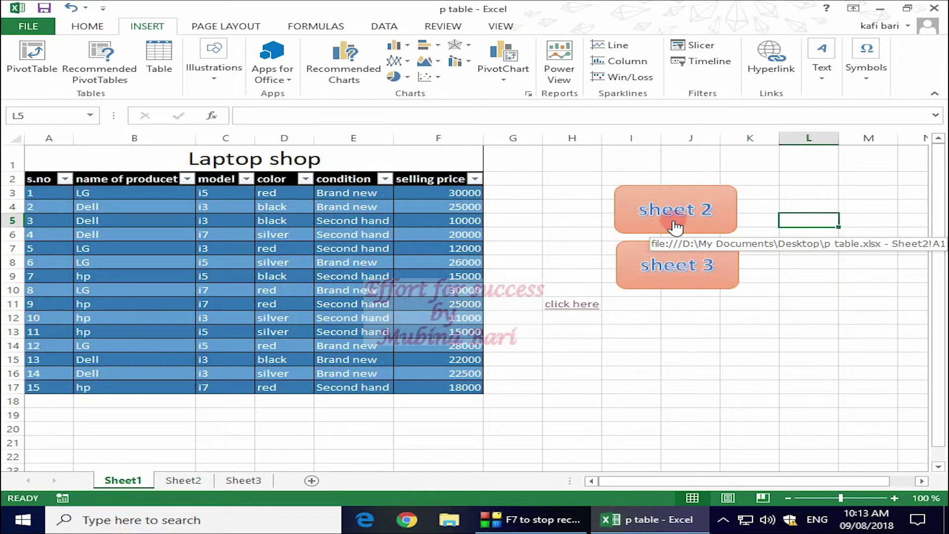
left_click(674, 224)
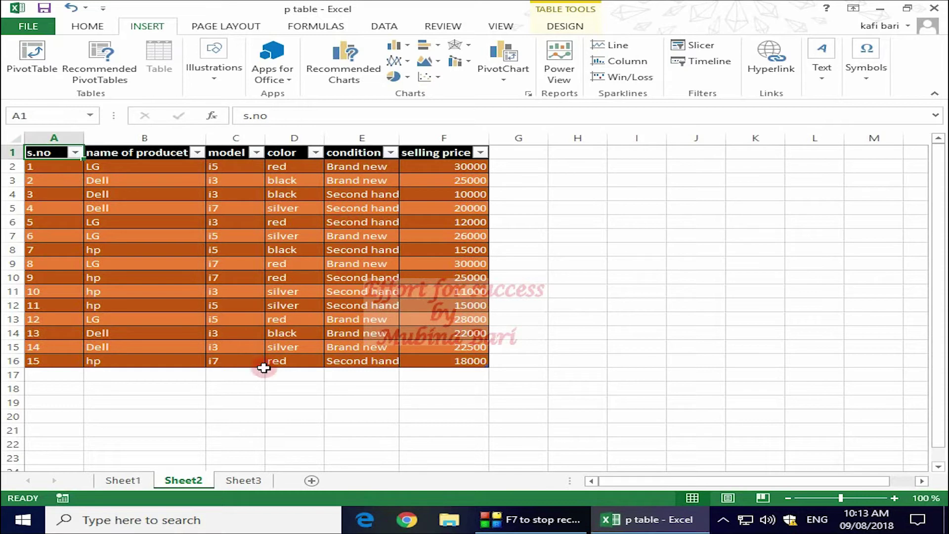
left_click(132, 483)
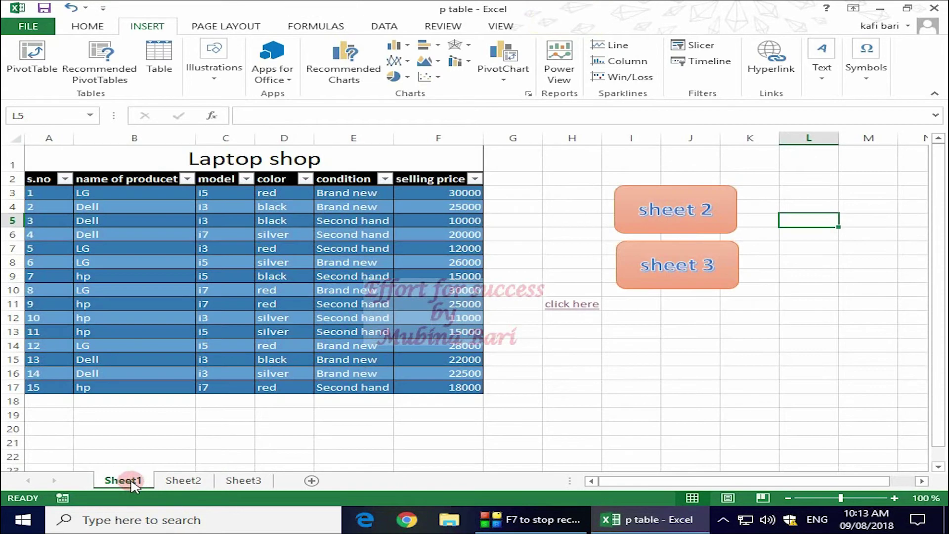
- Hyperlink the sheet 3 button to Sheet3, test the jump, then return to Sheet1
left_click(683, 270)
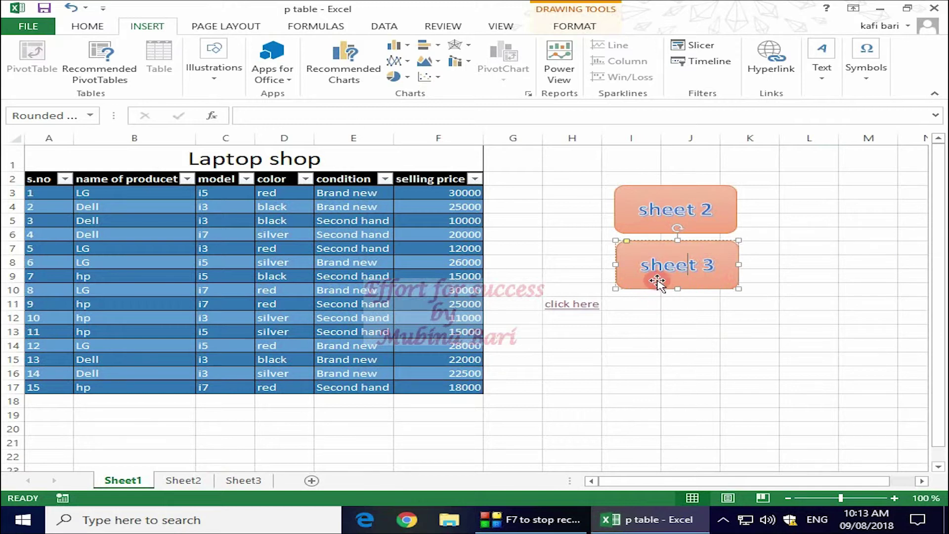
left_click(770, 64)
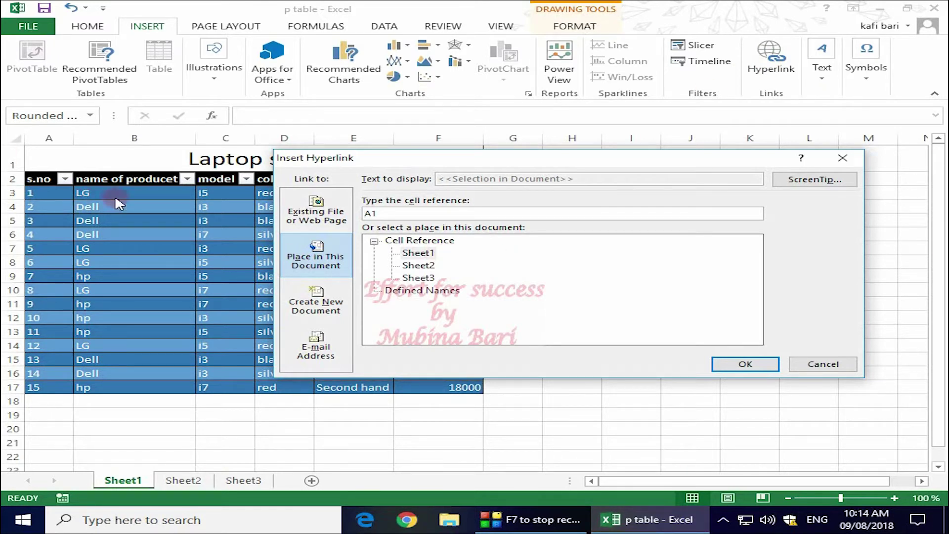
left_click(407, 279)
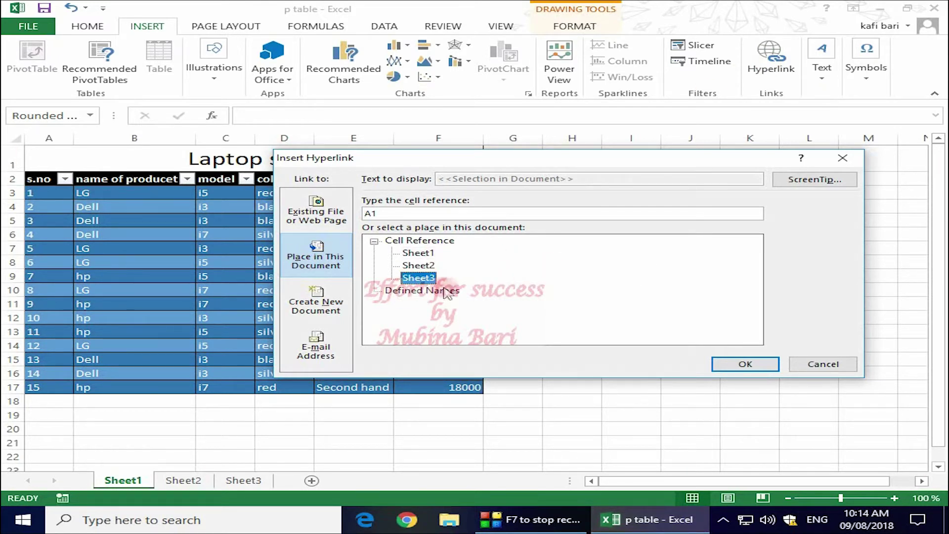
left_click(767, 365)
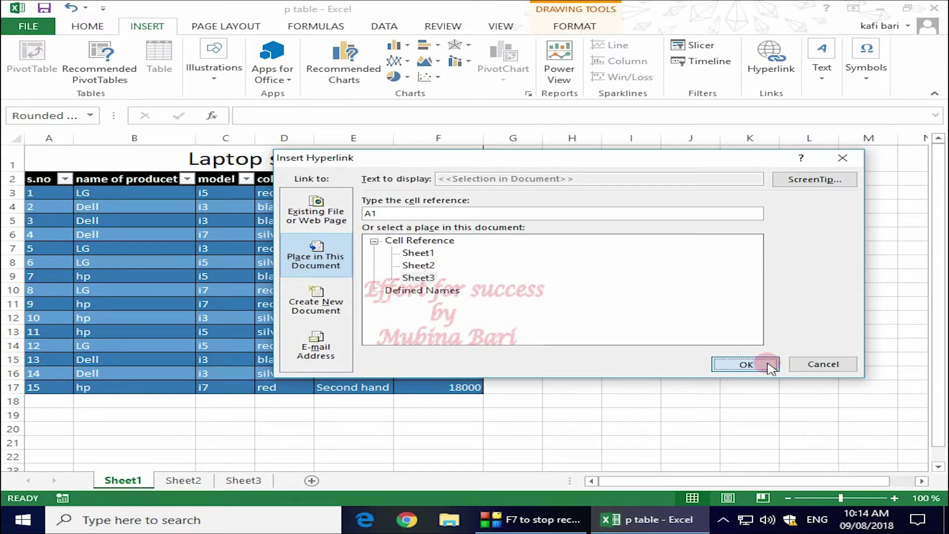
left_click(723, 329)
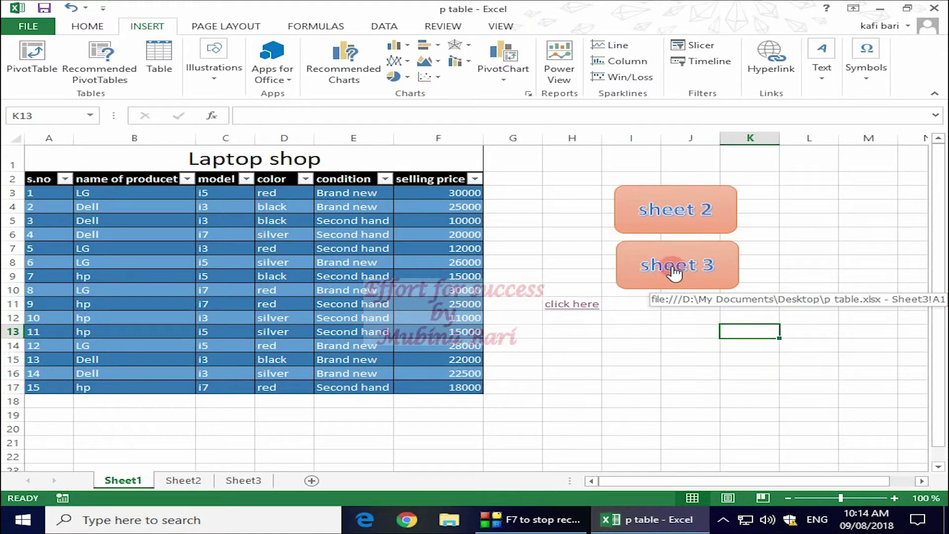
left_click(673, 272)
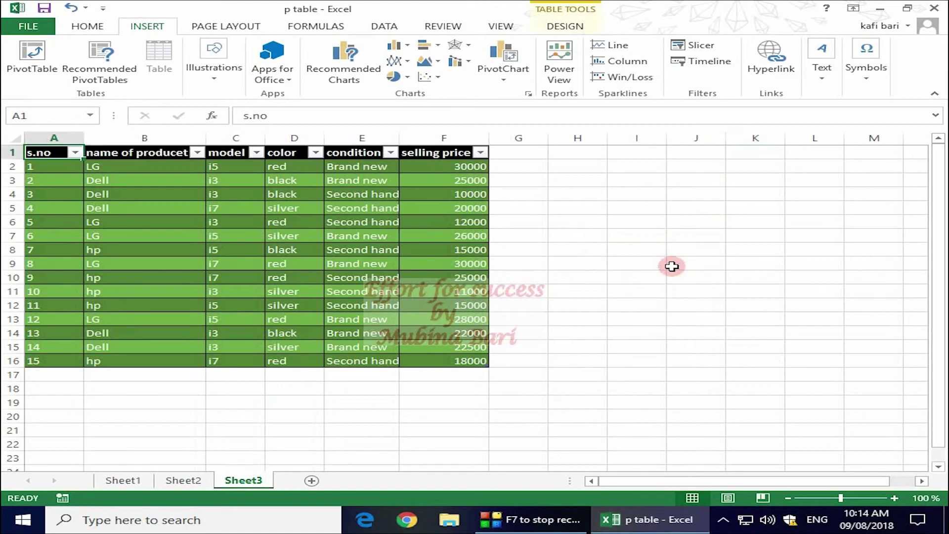
left_click(123, 479)
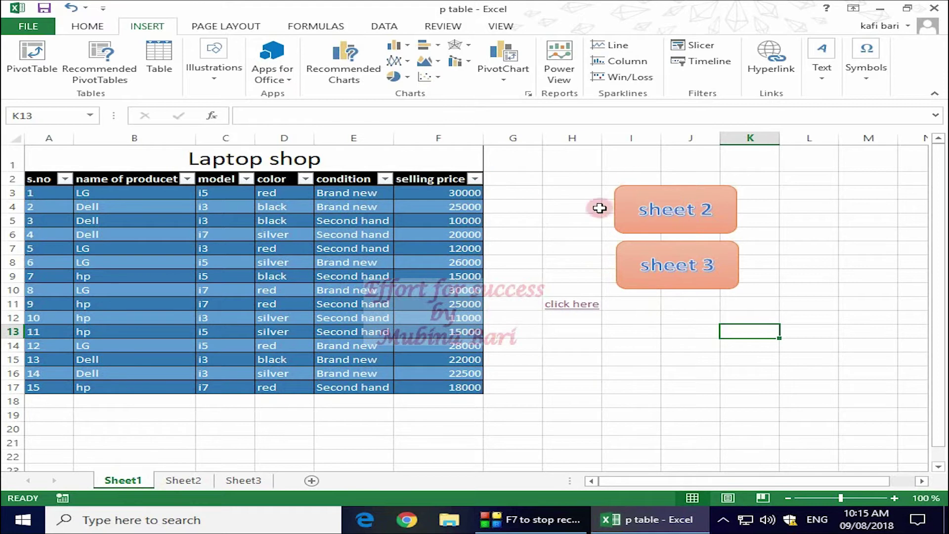
- Jump to Sheet2 via the sheet 2 button and draw an oval right of the laptop table
left_click(673, 214)
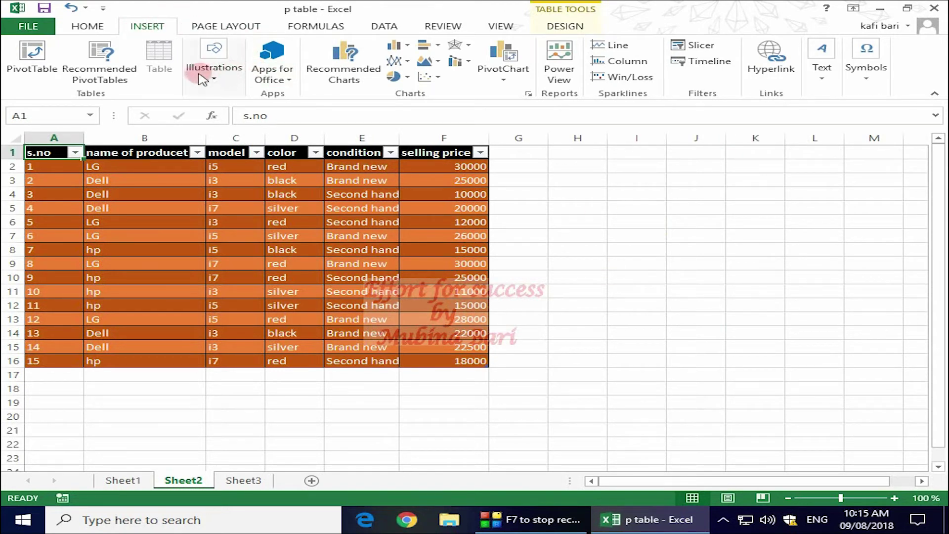
left_click(208, 74)
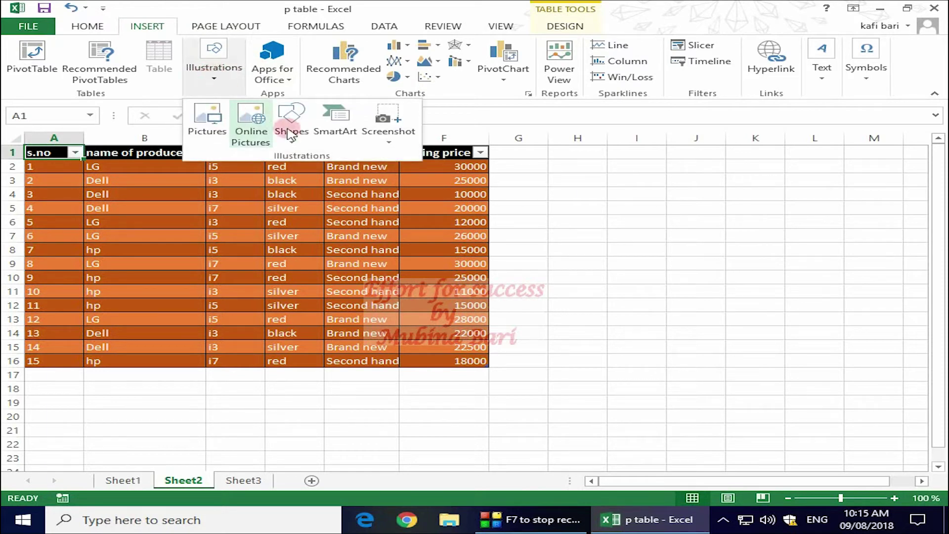
left_click(291, 142)
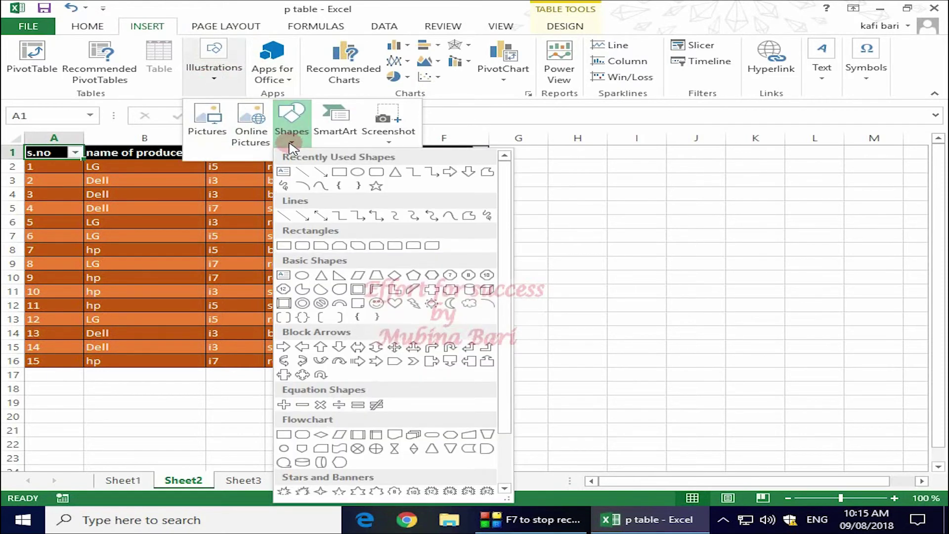
left_click(358, 171)
left_click_drag(558, 230, 680, 312)
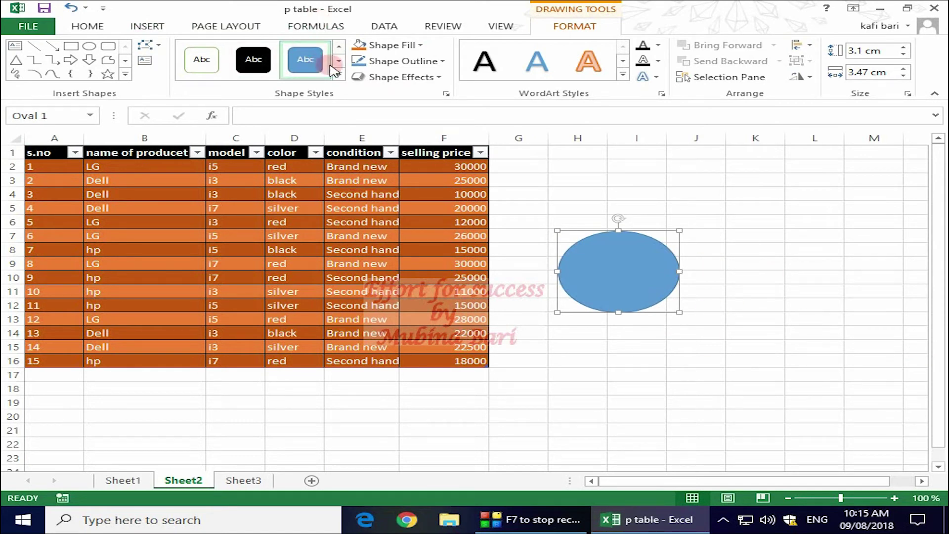
key("Escape")
right_click(630, 312)
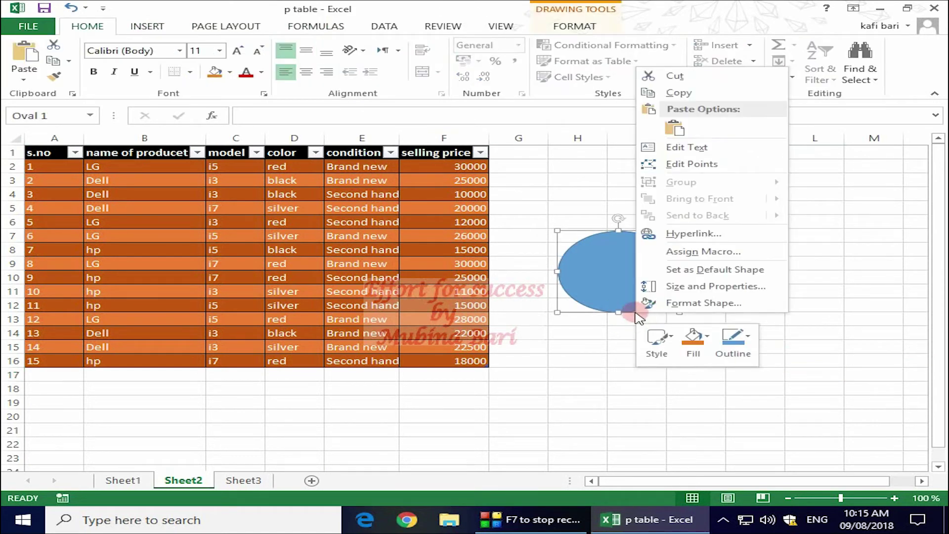
- Write 'back to sheet 1' in the oval, centred horizontally and vertically at font size 16
left_click(669, 148)
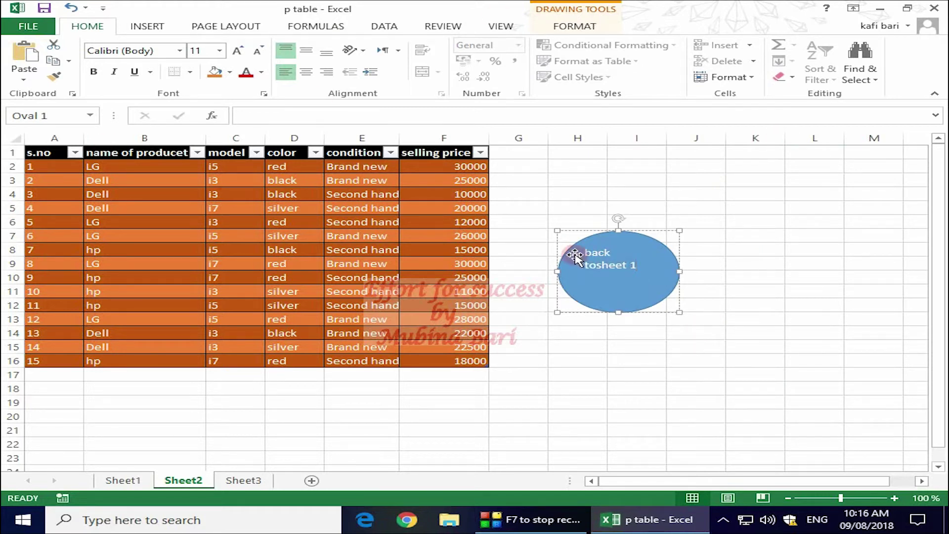
left_click_drag(585, 254, 638, 267)
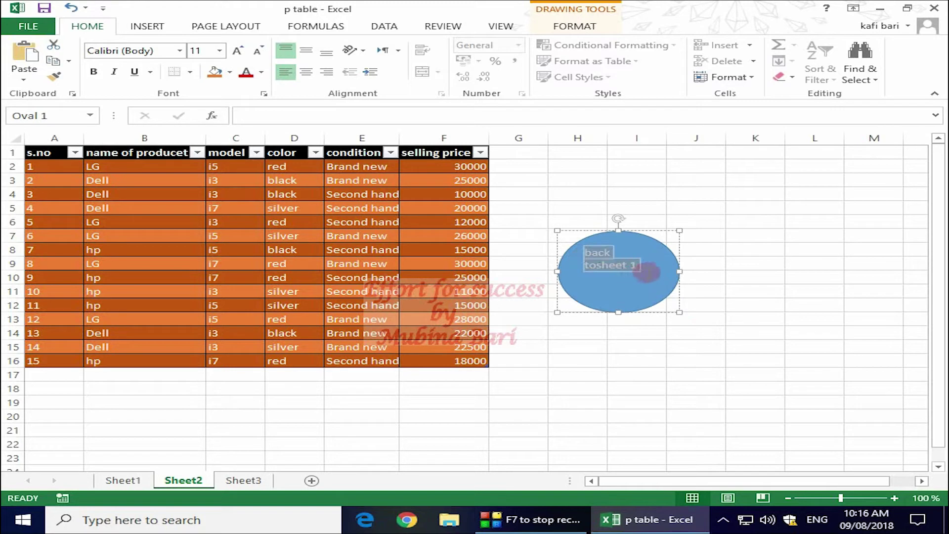
left_click(307, 71)
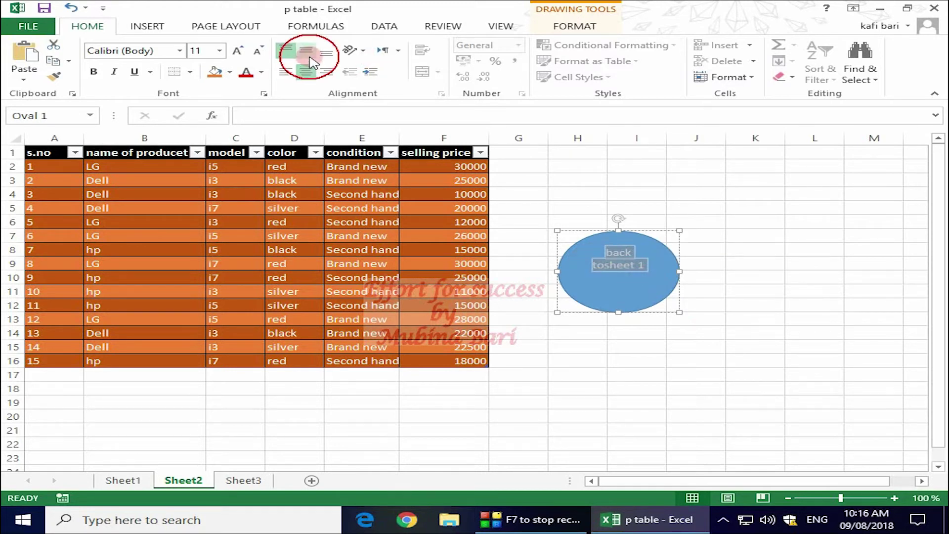
left_click(307, 50)
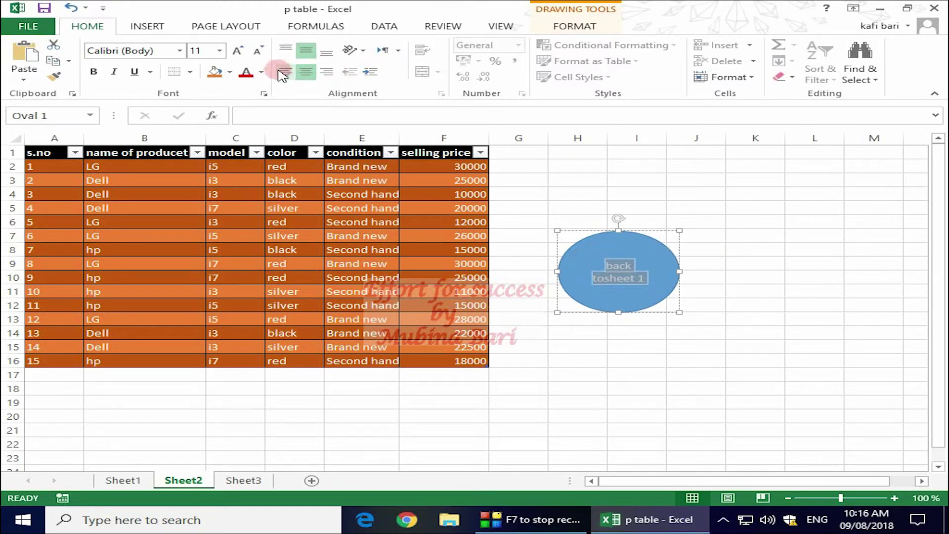
left_click(220, 50)
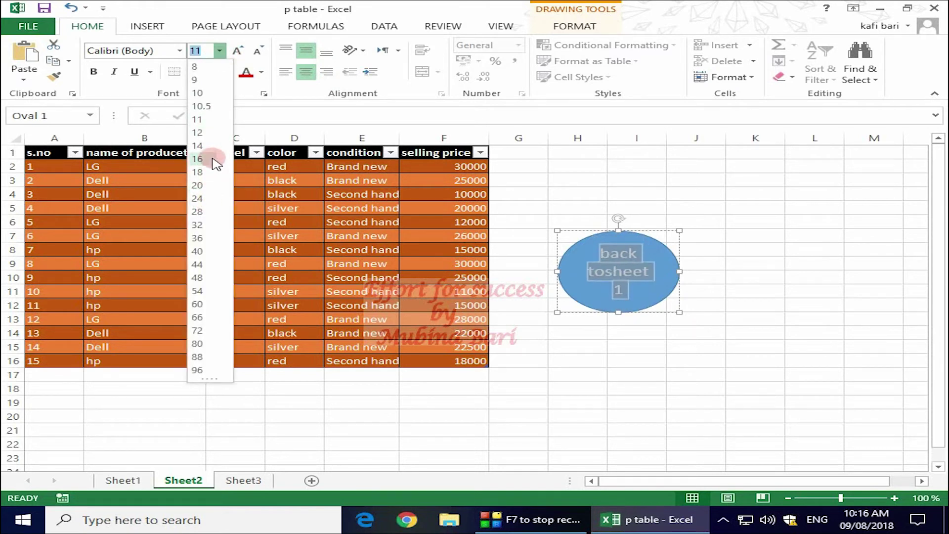
left_click(211, 158)
left_click(796, 247)
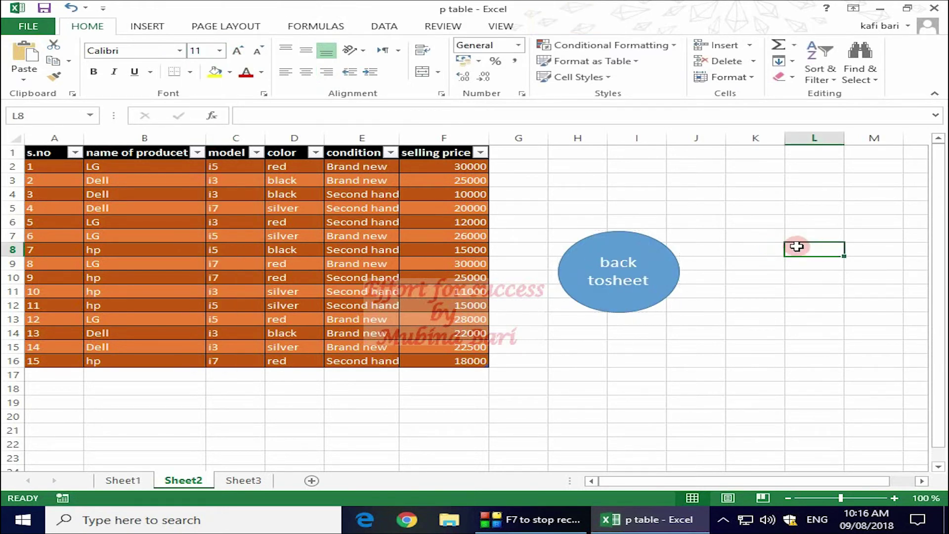
key("Up")
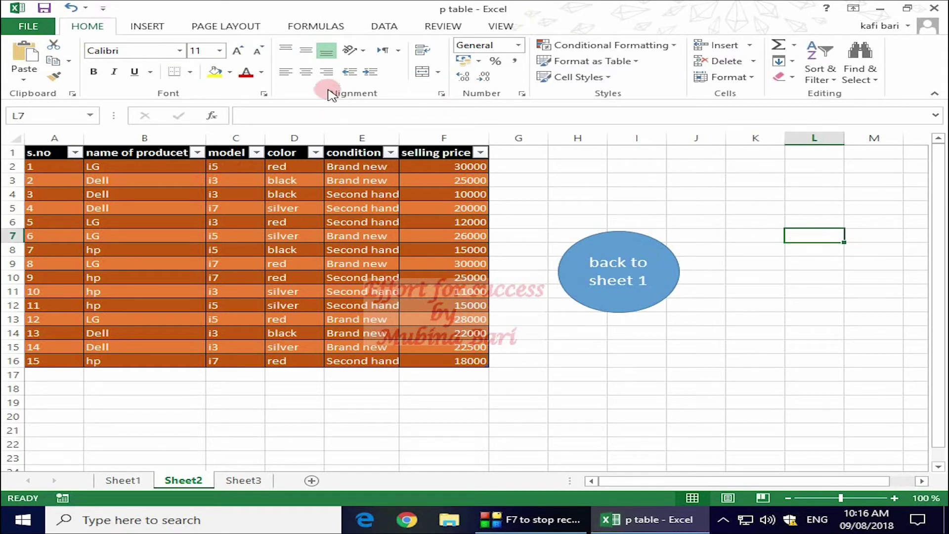
- Apply a solid coloured shape style to the oval and fill it purple
left_click(580, 274)
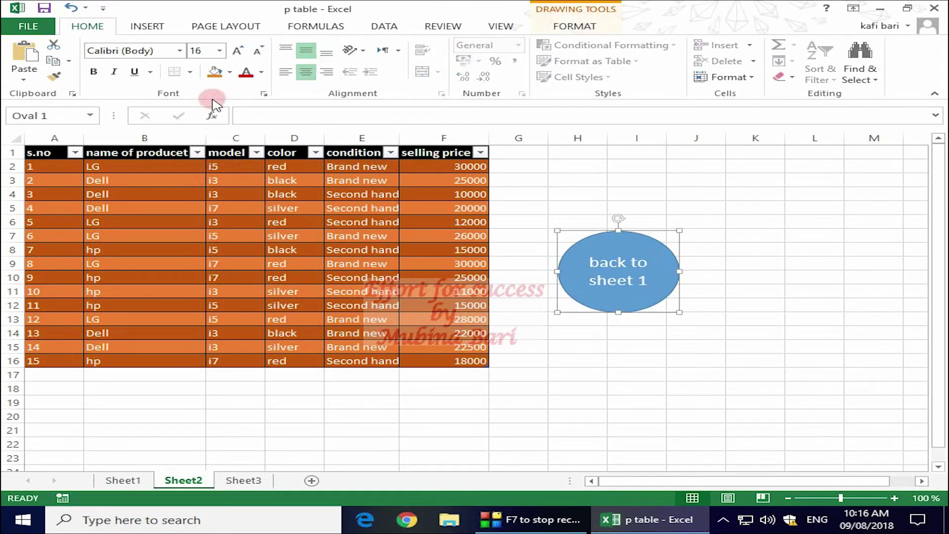
left_click(563, 26)
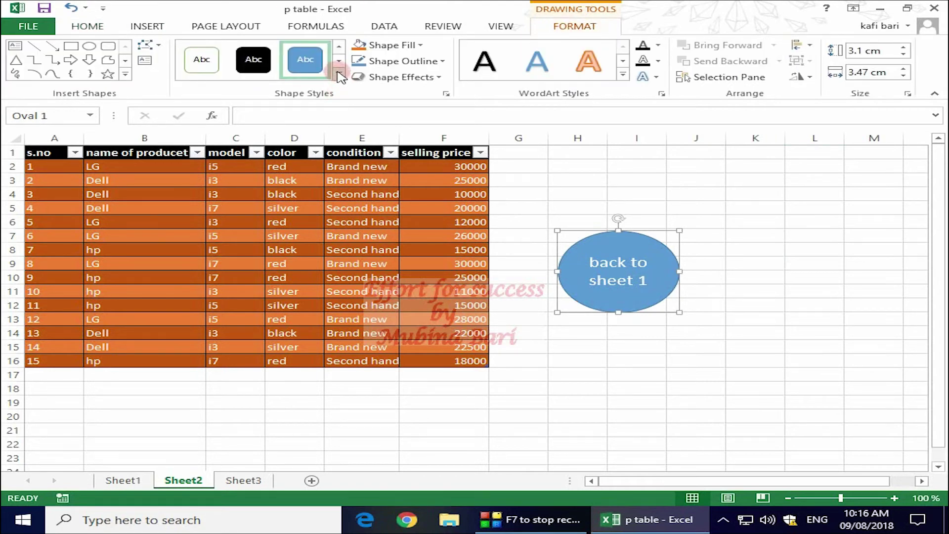
left_click(339, 75)
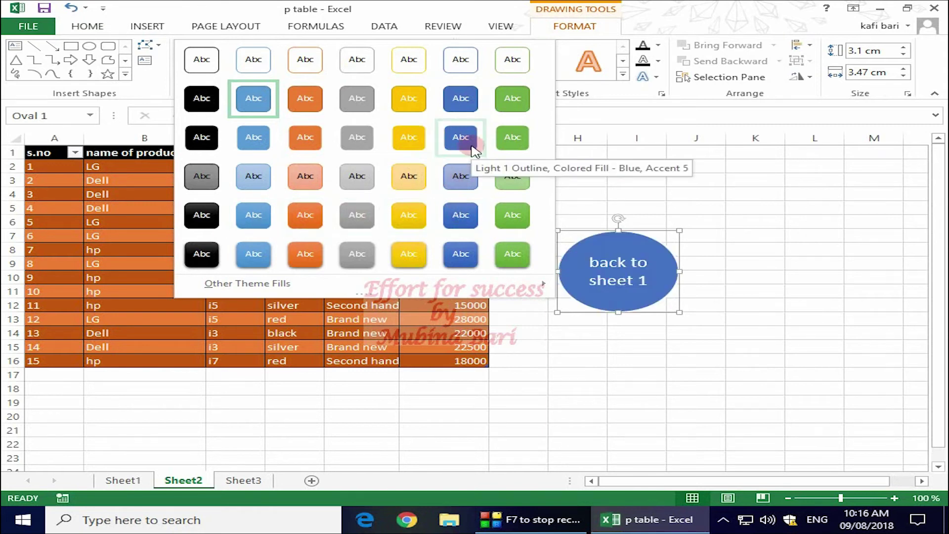
left_click(459, 138)
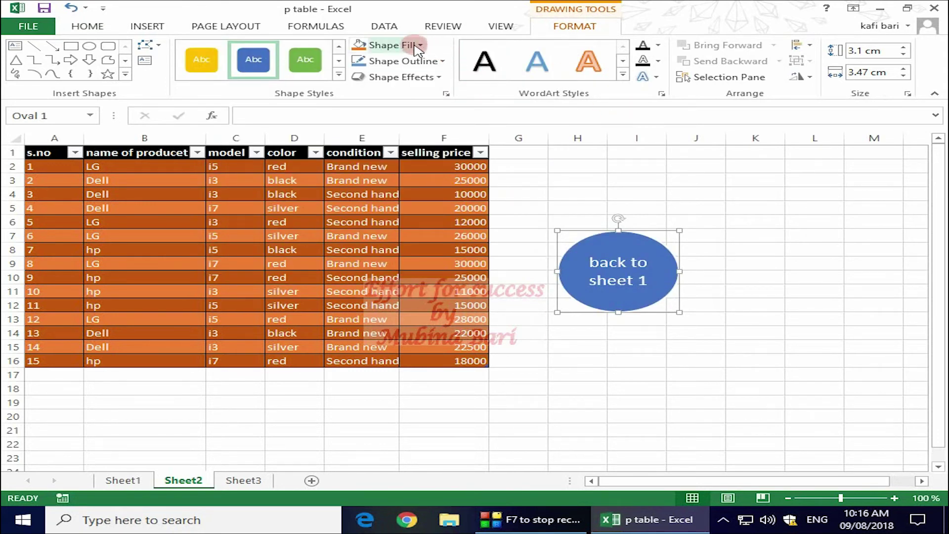
left_click(421, 45)
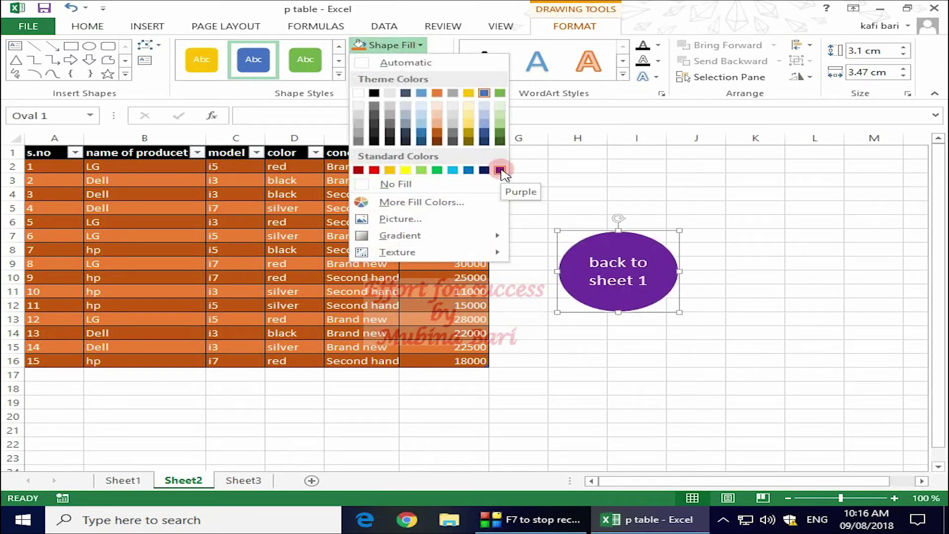
left_click(500, 170)
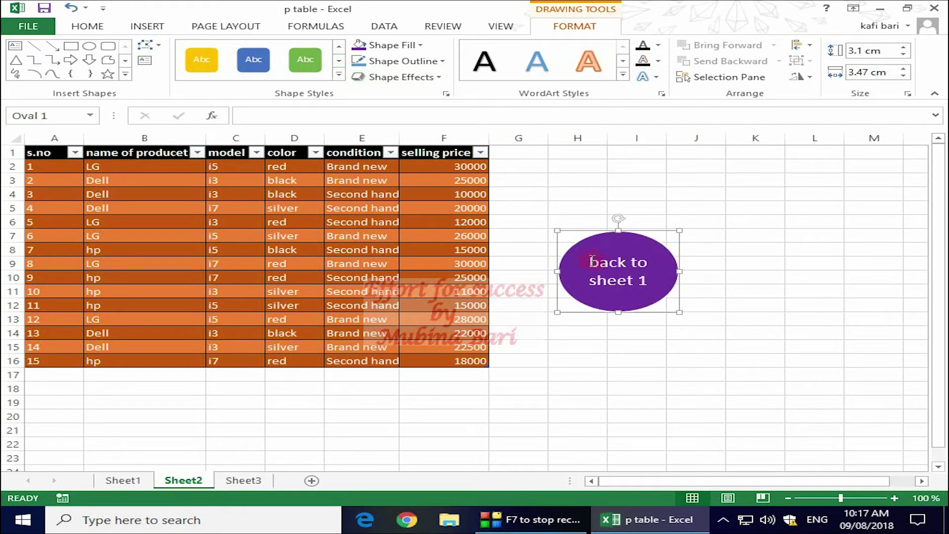
- Select the oval's text, check the text colour options, then deselect the oval
left_click_drag(614, 265, 642, 288)
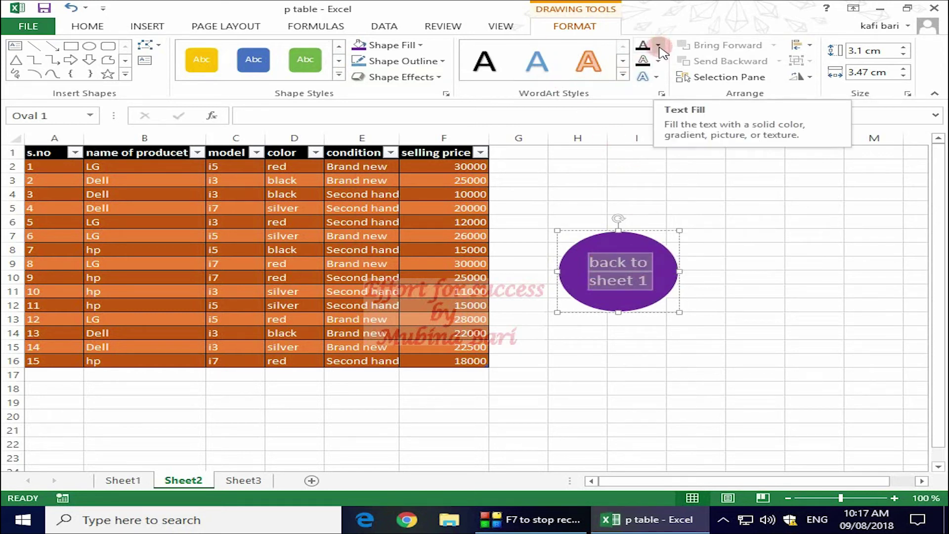
left_click(658, 46)
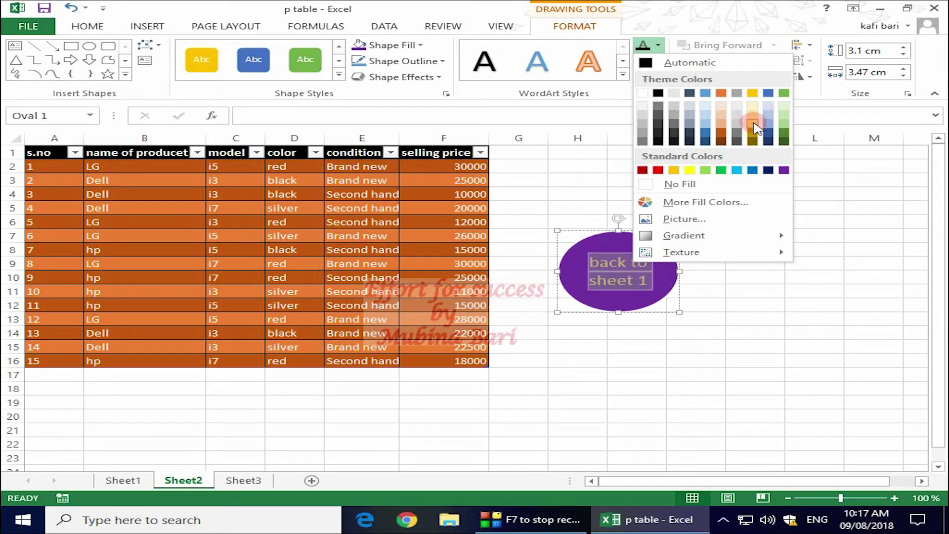
key("Escape")
left_click(811, 262)
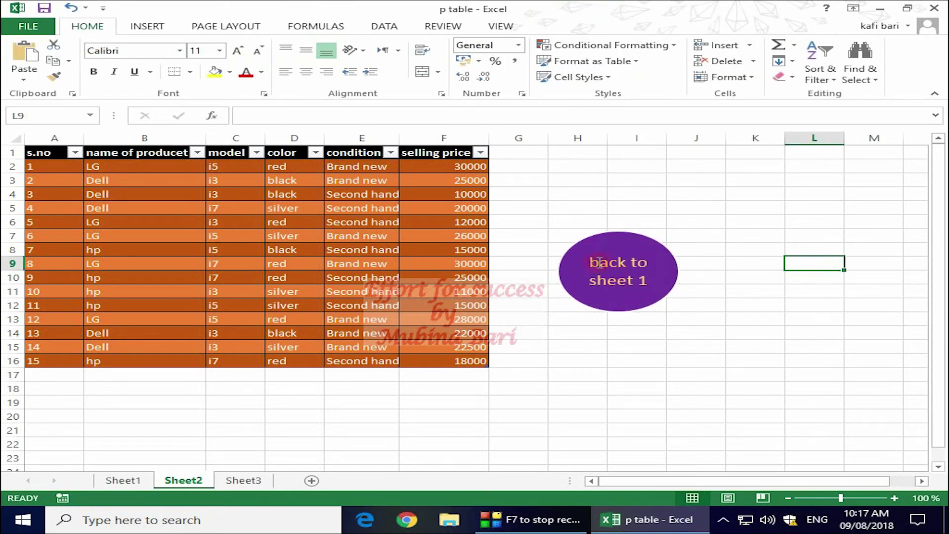
- Paste a copy of the purple 'back to sheet 1' circle onto Sheet3 at cell I10
left_click(590, 257)
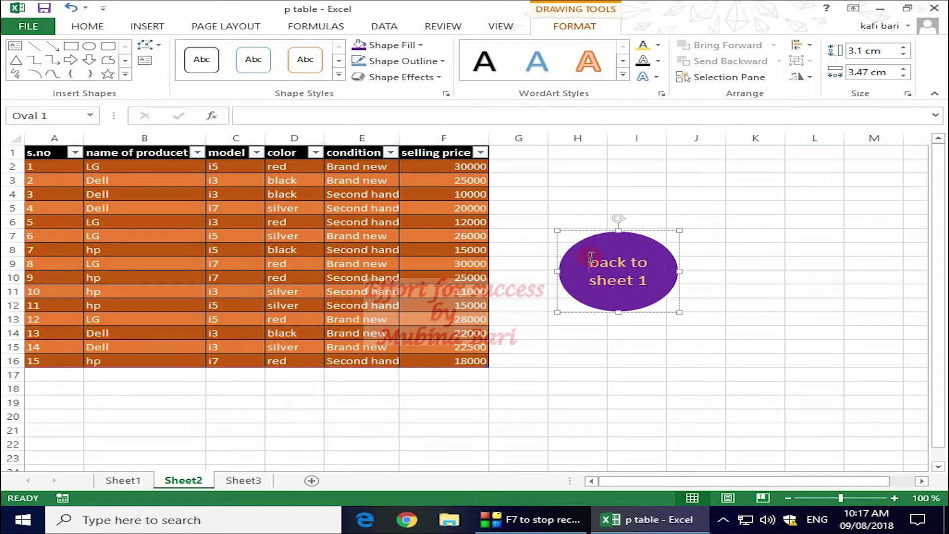
left_click(242, 480)
left_click(639, 278)
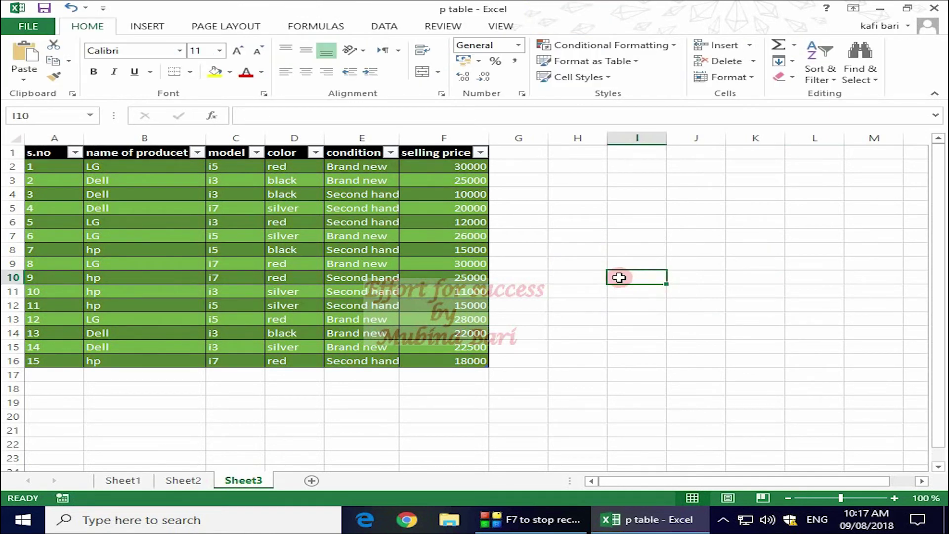
key("ctrl+v")
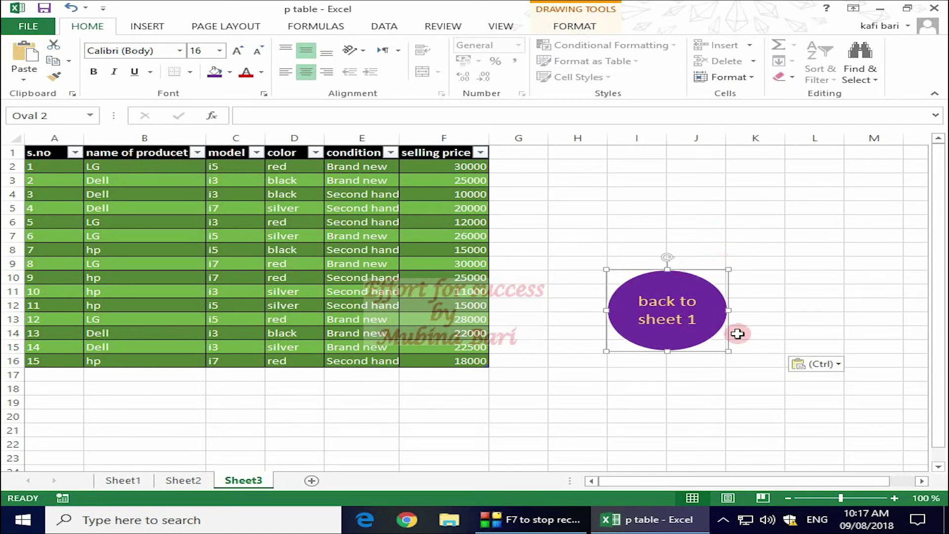
left_click(655, 200)
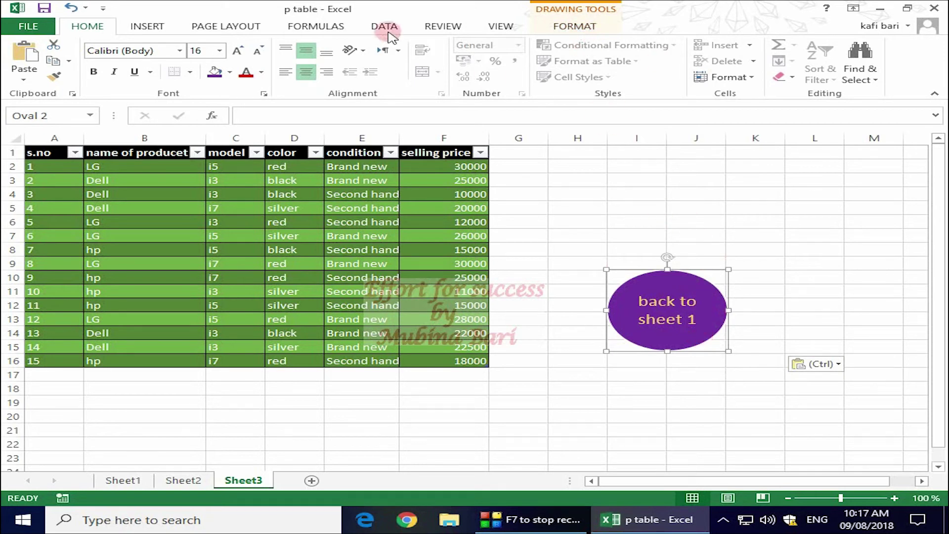
- Hyperlink the pasted circle on Sheet3 to Sheet1
left_click(146, 26)
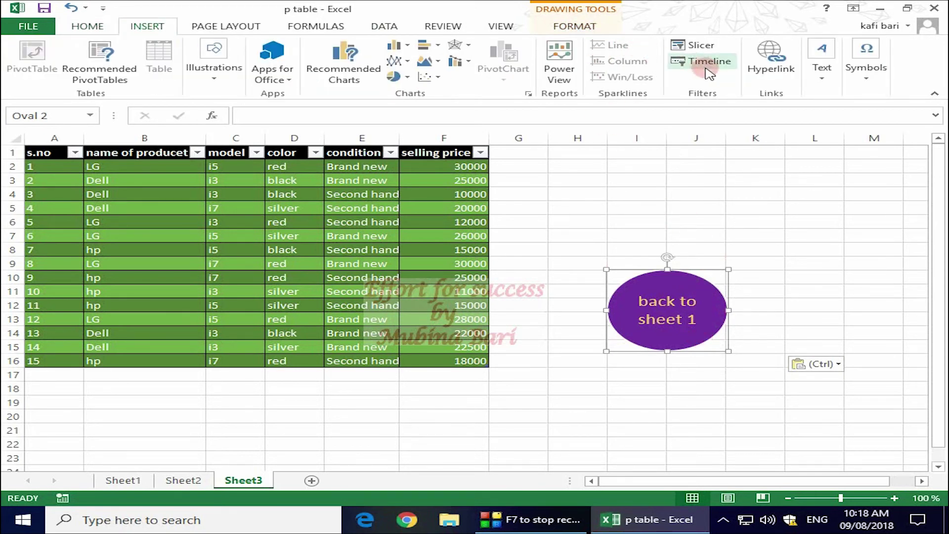
right_click(774, 78)
left_click(761, 59)
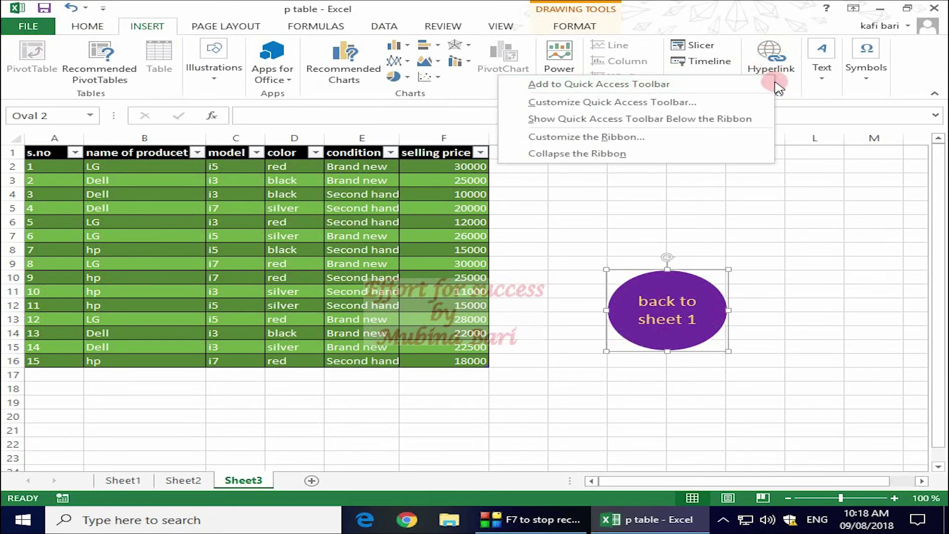
left_click(406, 253)
left_click(728, 364)
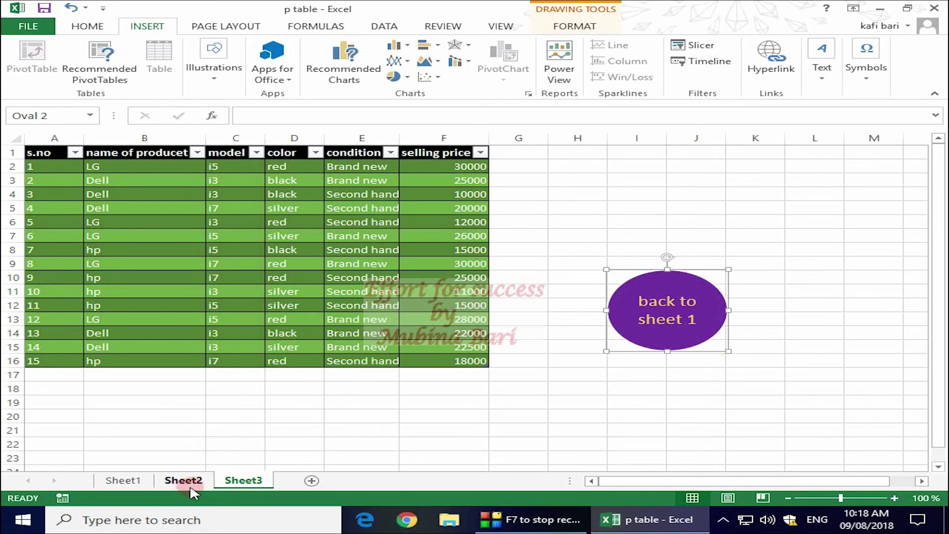
- Hyperlink Sheet2's 'back to sheet 1' circle to Sheet1, then follow it back
left_click(192, 486)
left_click(650, 293)
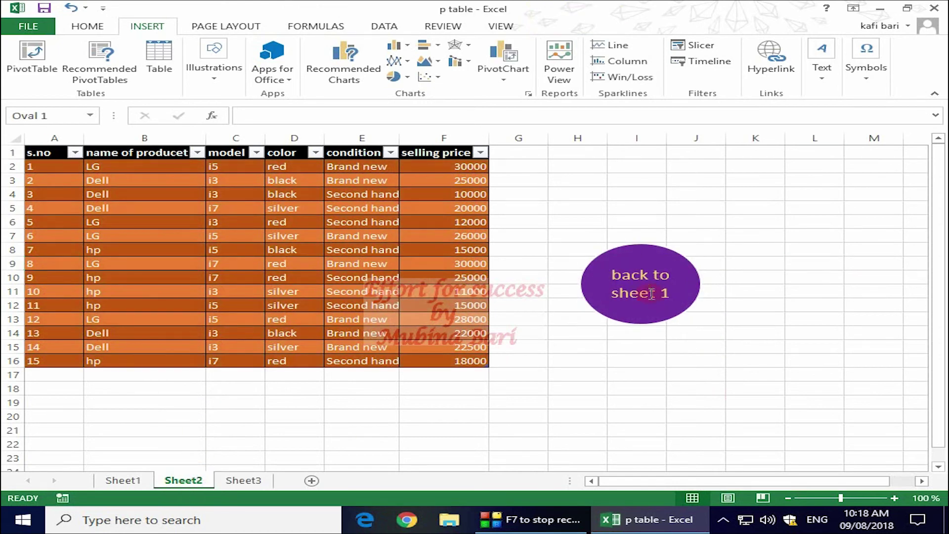
left_click(769, 56)
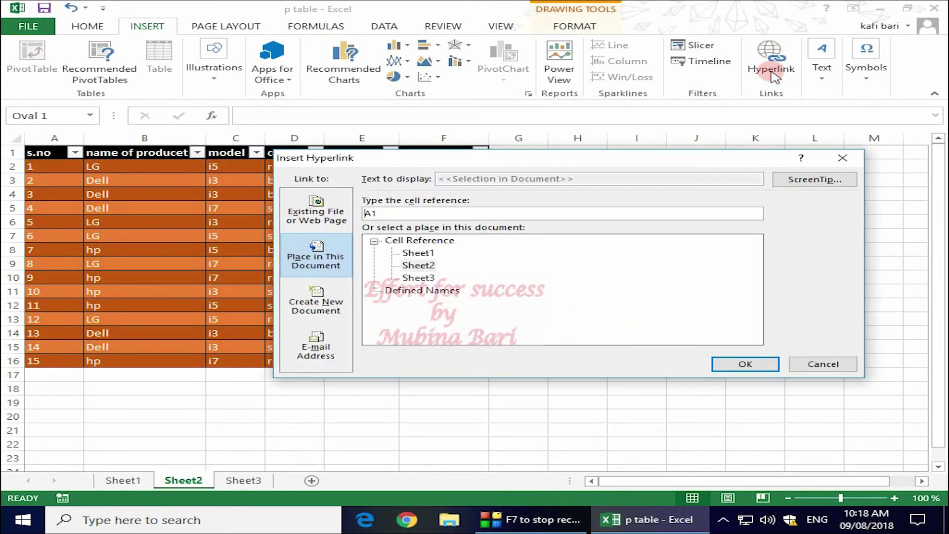
left_click(428, 253)
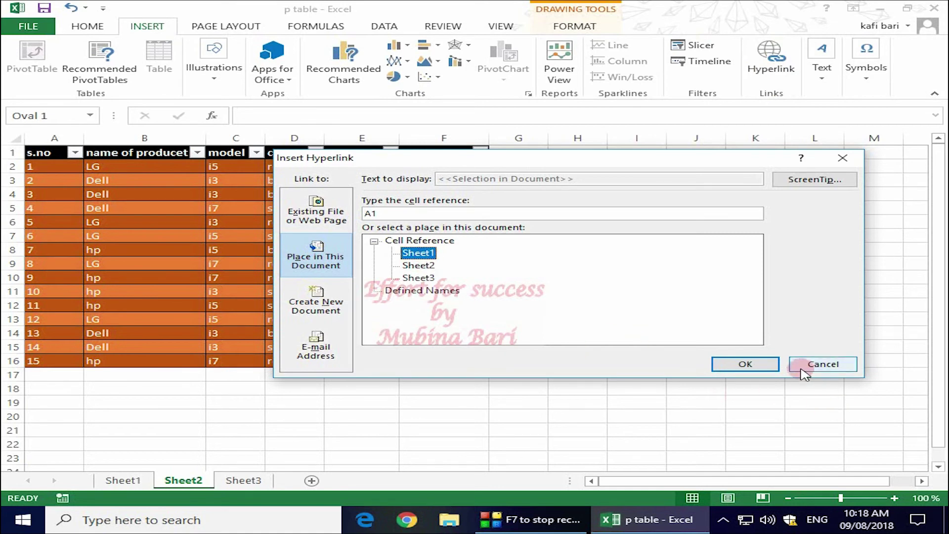
left_click(769, 365)
left_click(617, 284)
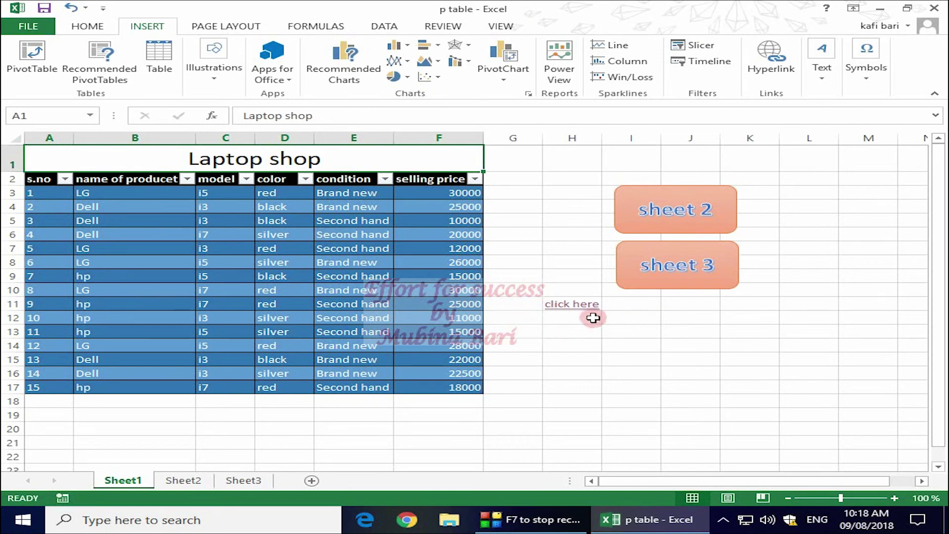
mouse_move(571, 303)
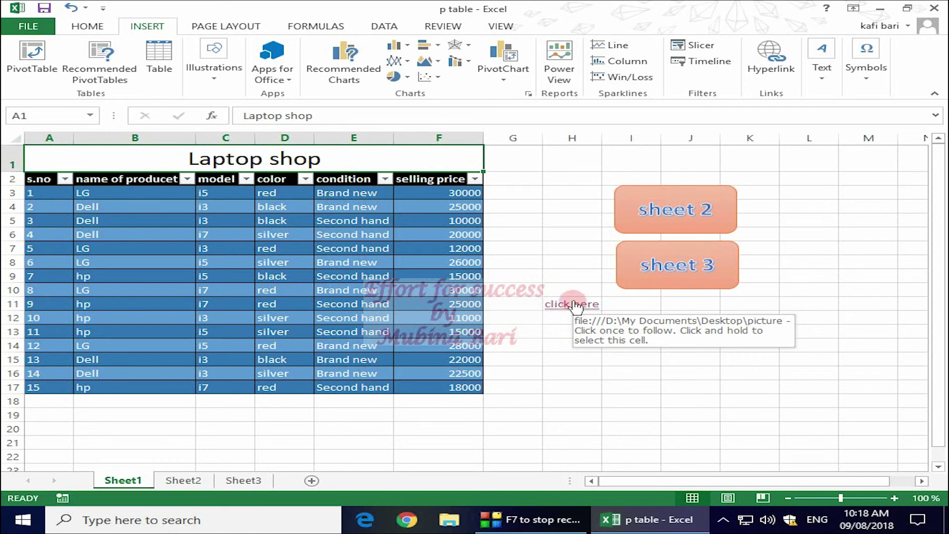
left_click(575, 306)
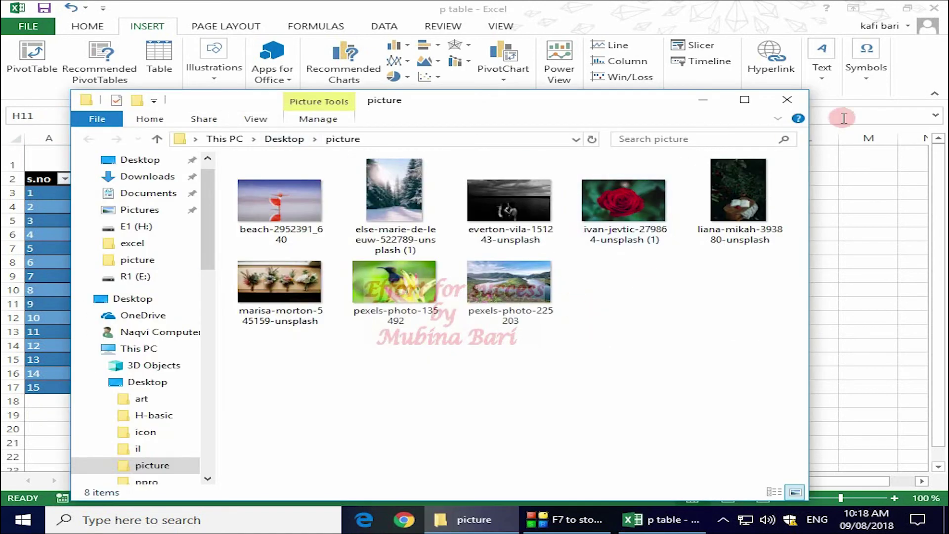
left_click(788, 101)
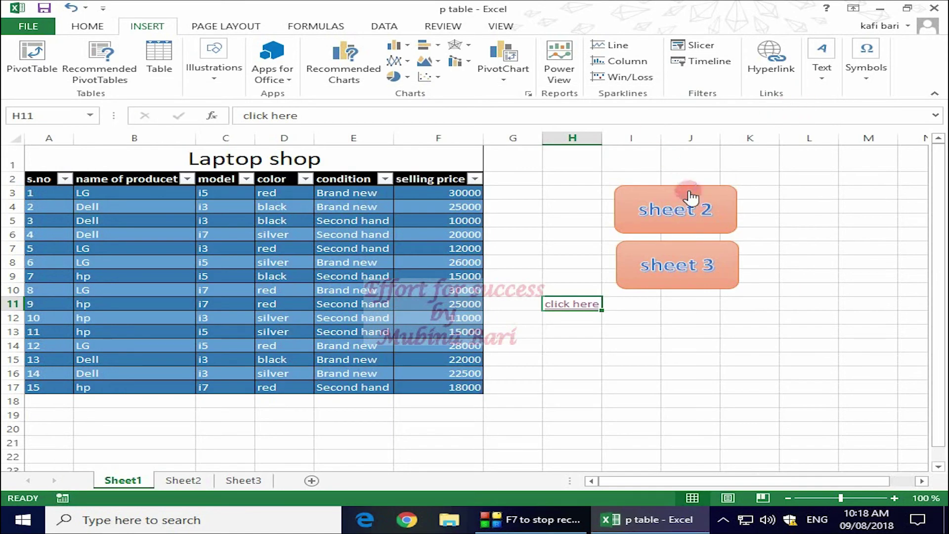
left_click(694, 208)
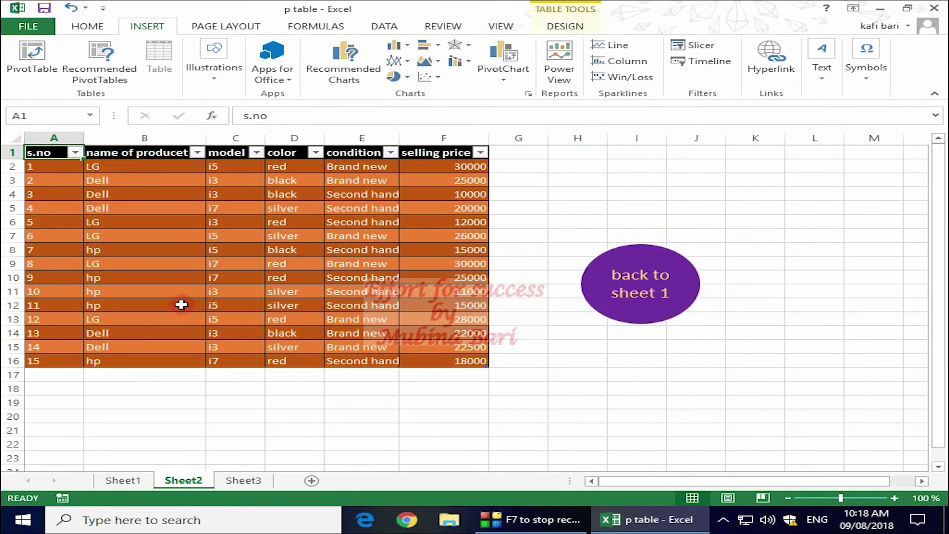
left_click(629, 297)
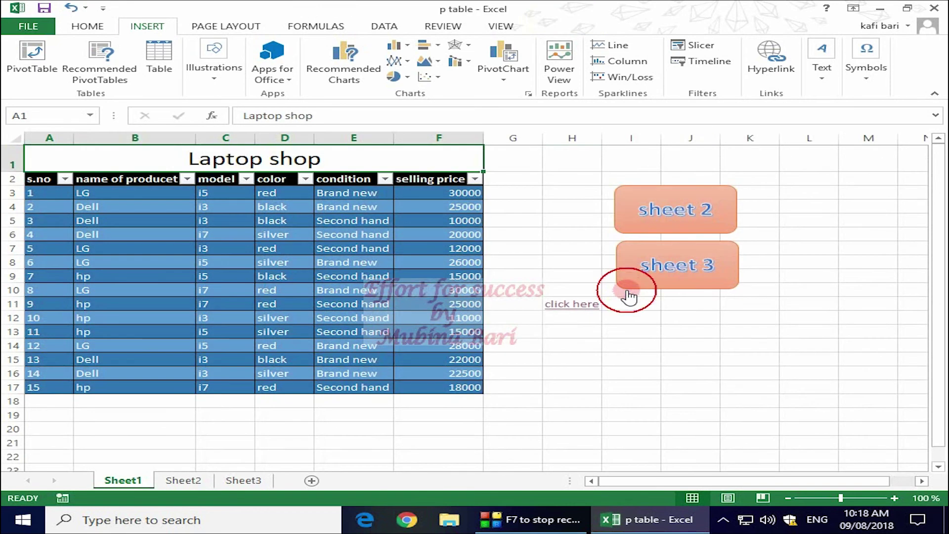
left_click(650, 273)
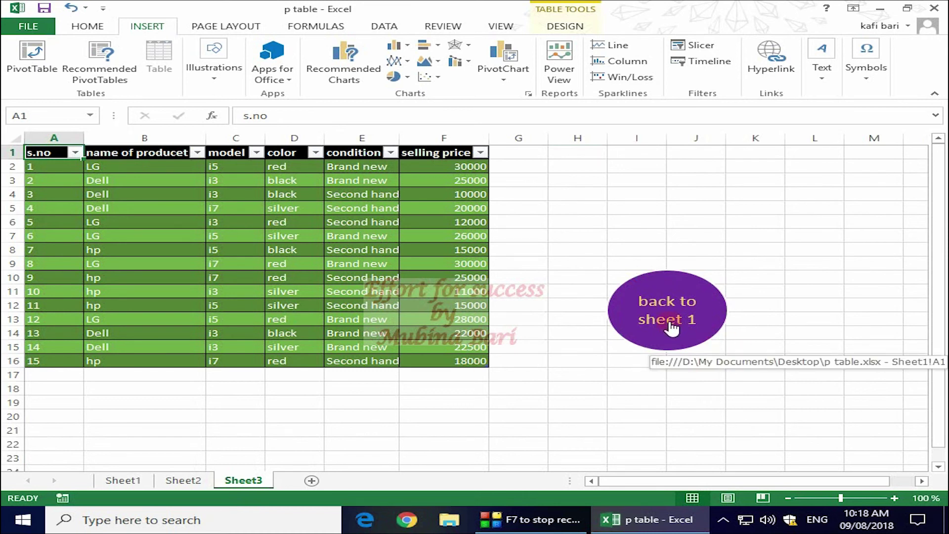
left_click(672, 327)
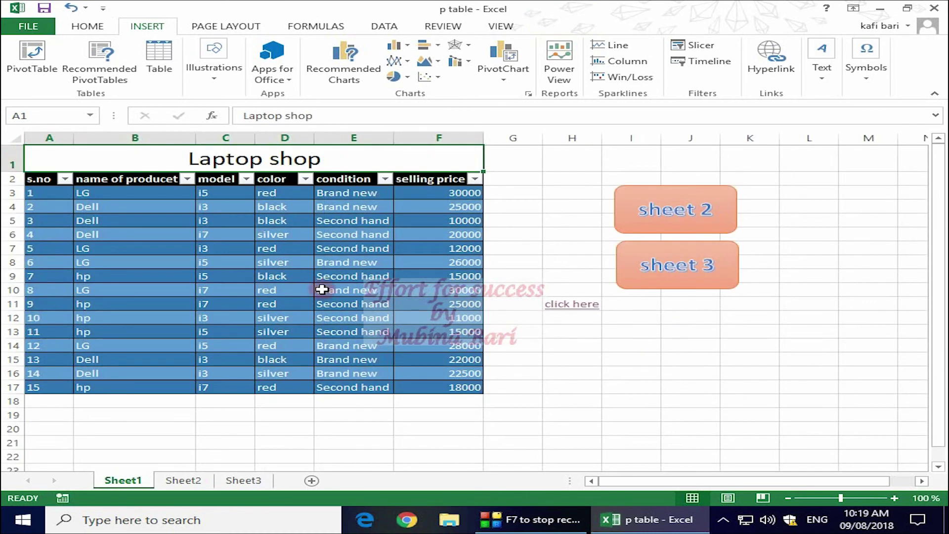